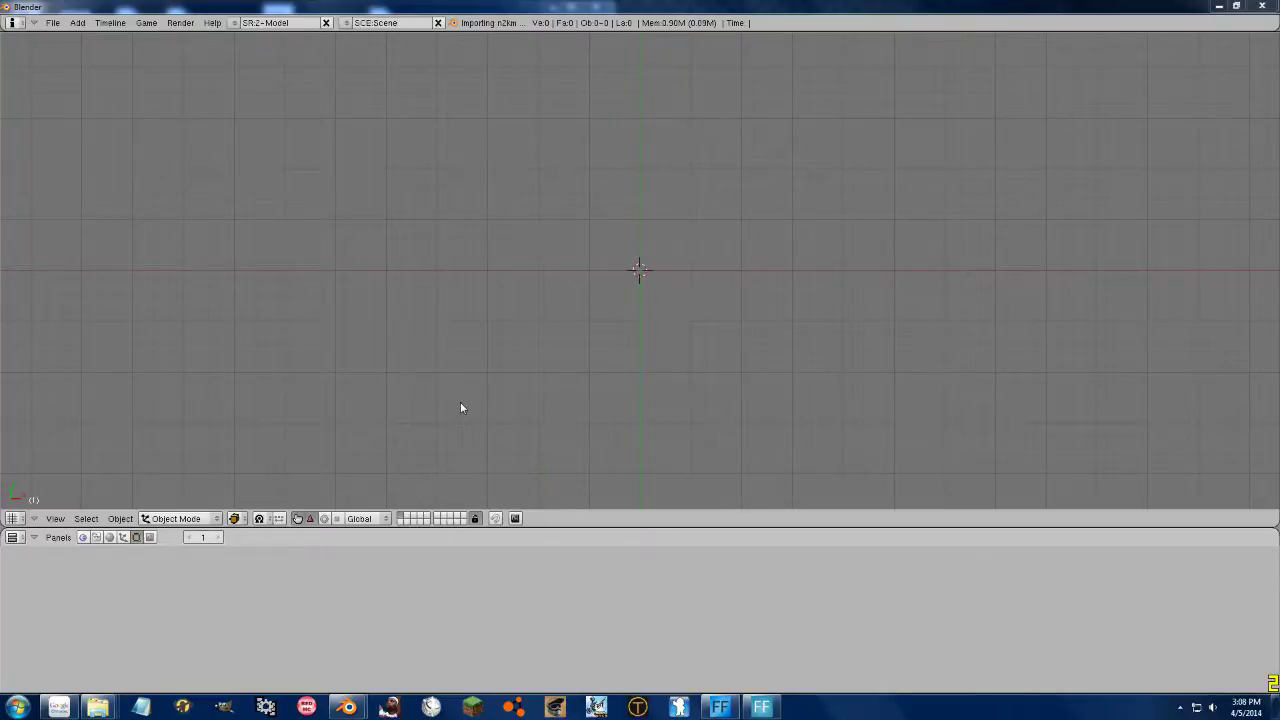
Import pip.n2km from Blender's Temp folder with the NBA 2K (.n2km) model importer
left_click(52, 22)
mouse_move(112, 259)
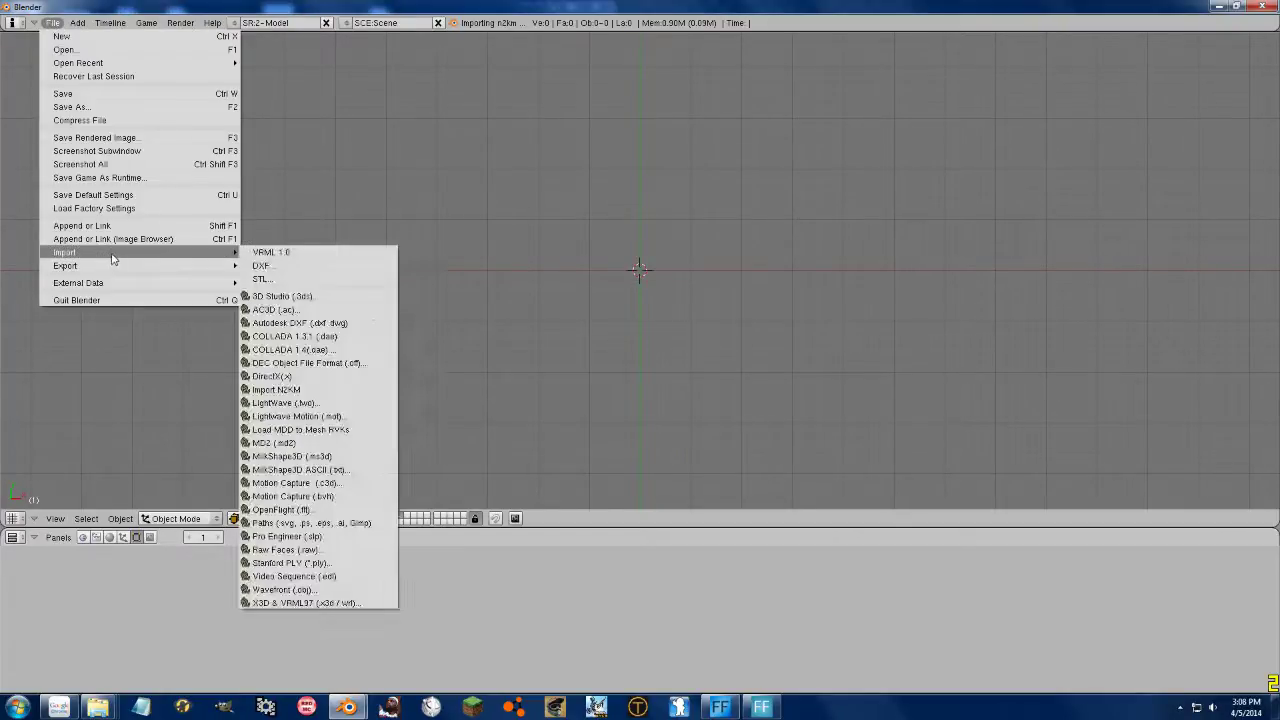
left_click(288, 390)
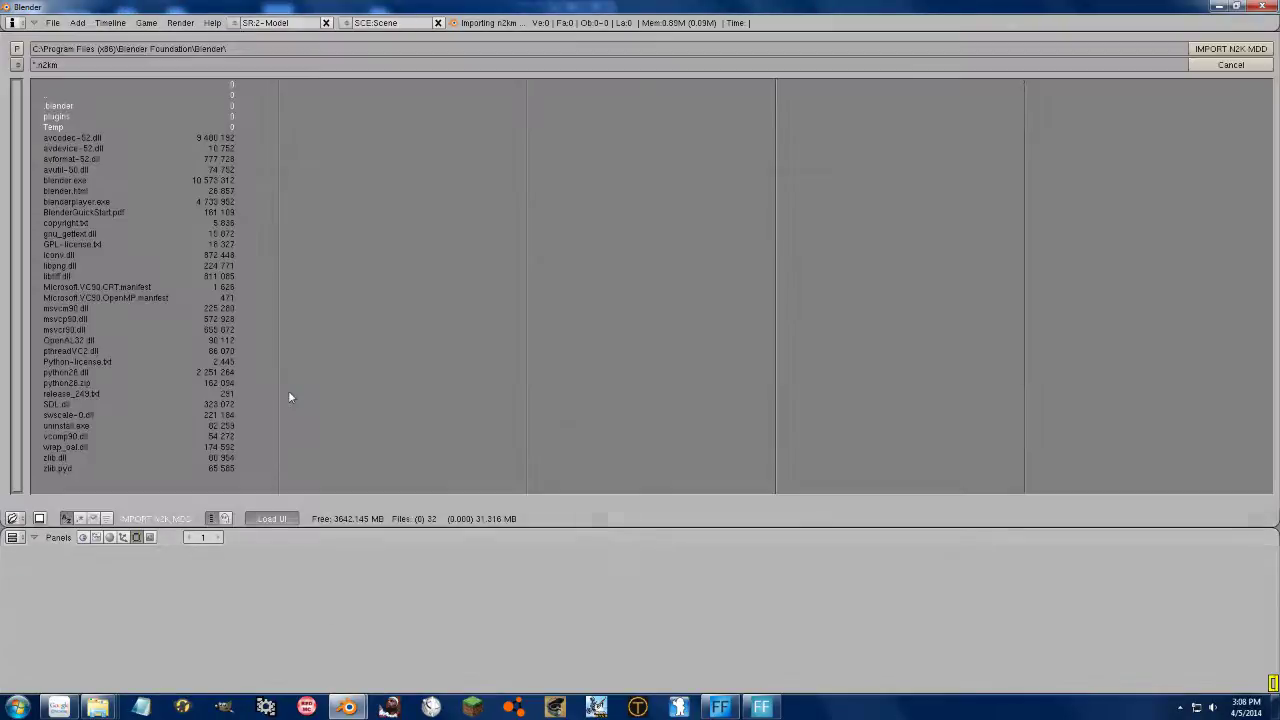
left_click(69, 127)
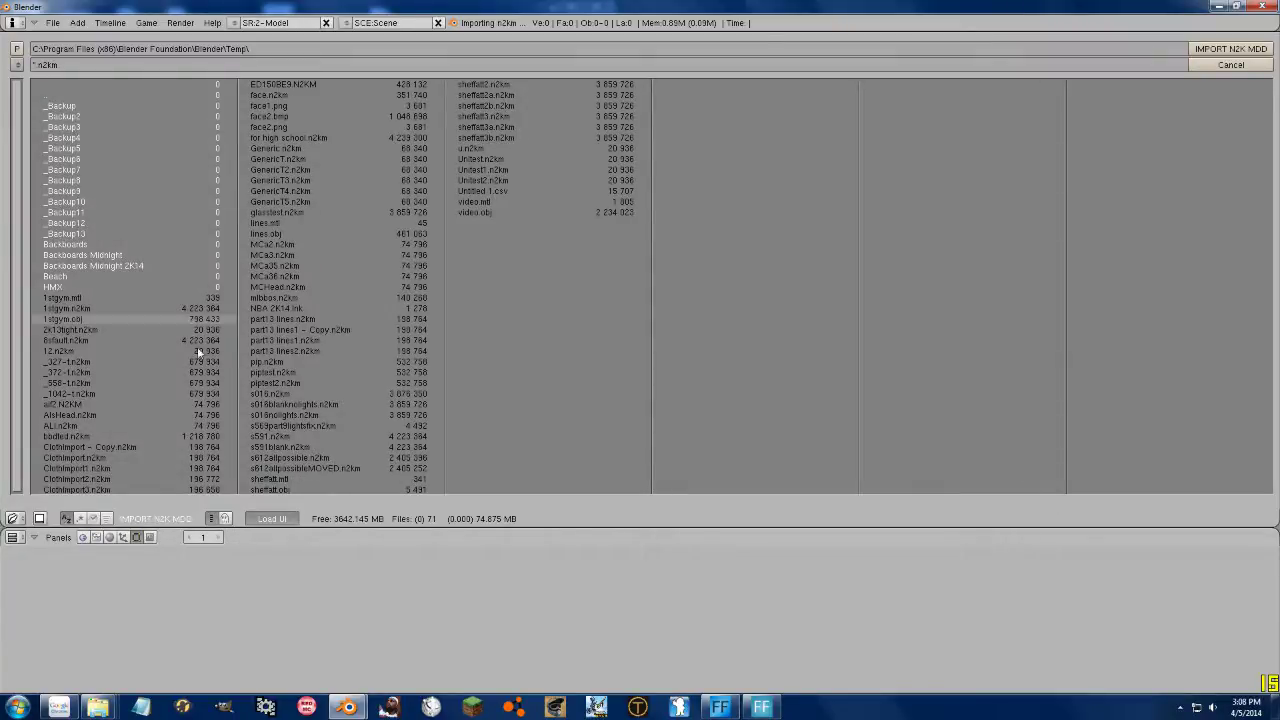
left_click(277, 362)
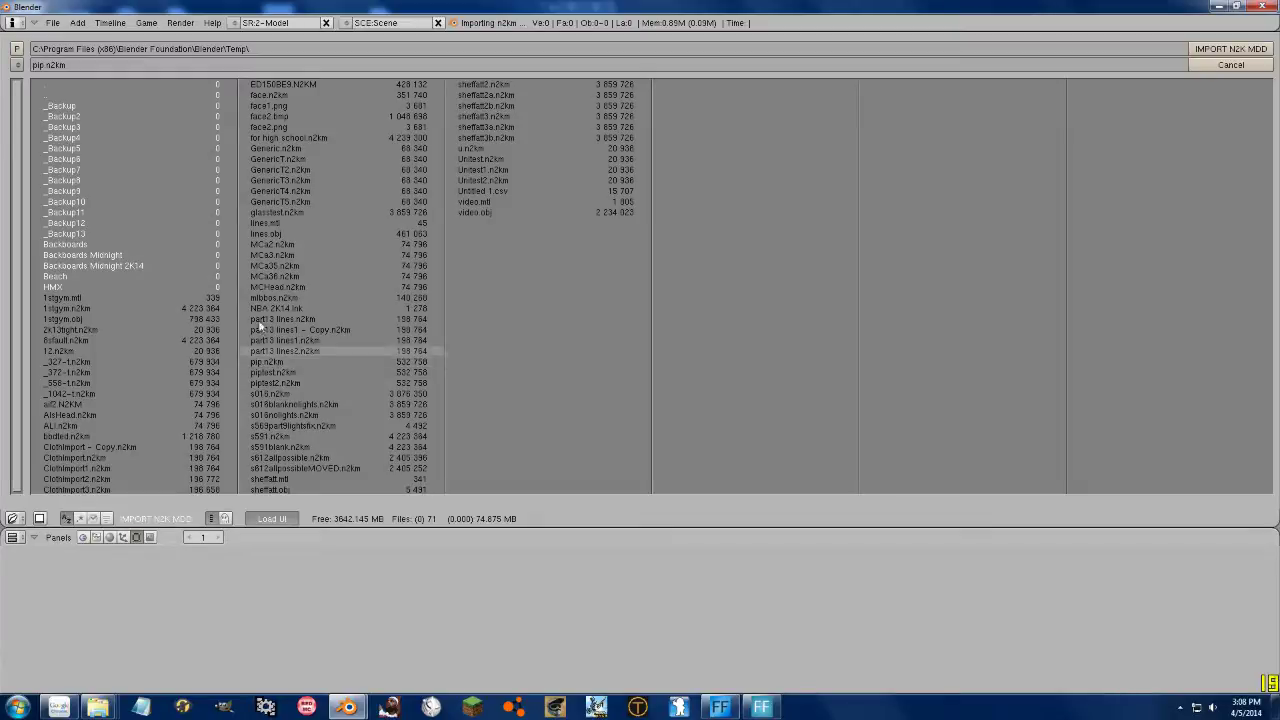
left_click(1236, 49)
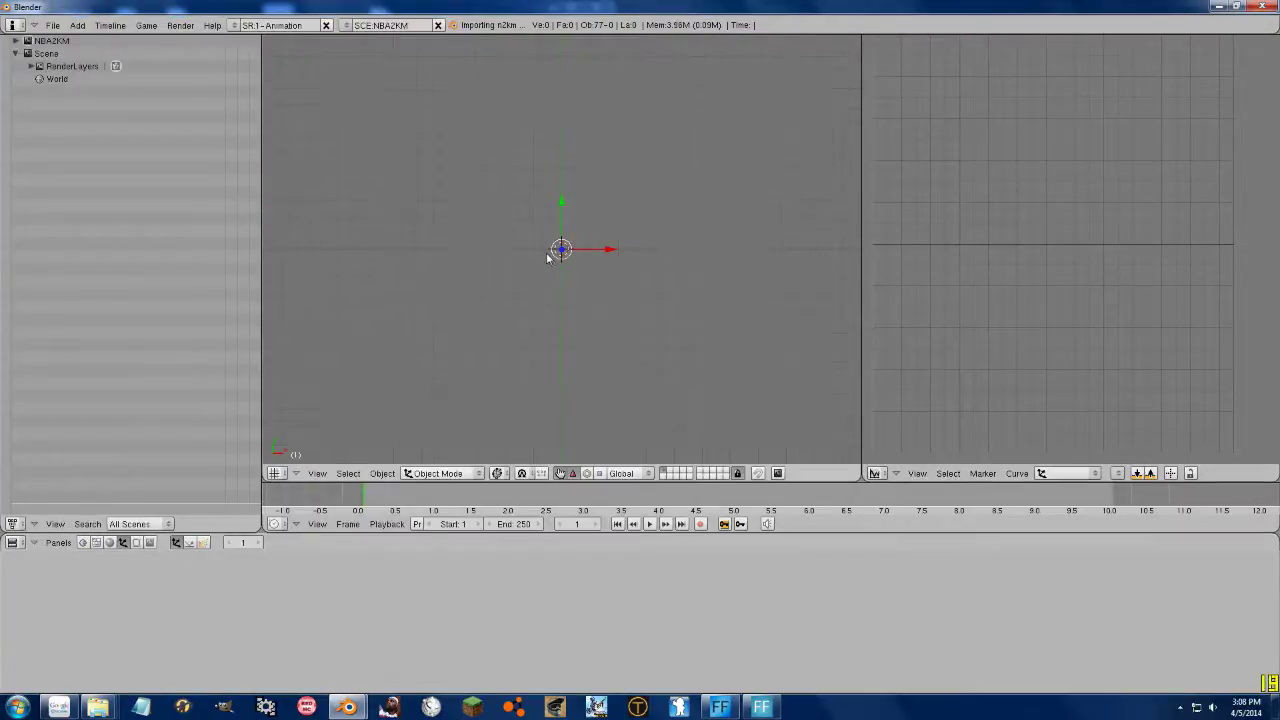
Scale all imported objects by a factor of 0.001
scroll(507, 219, "up", 5)
type("s")
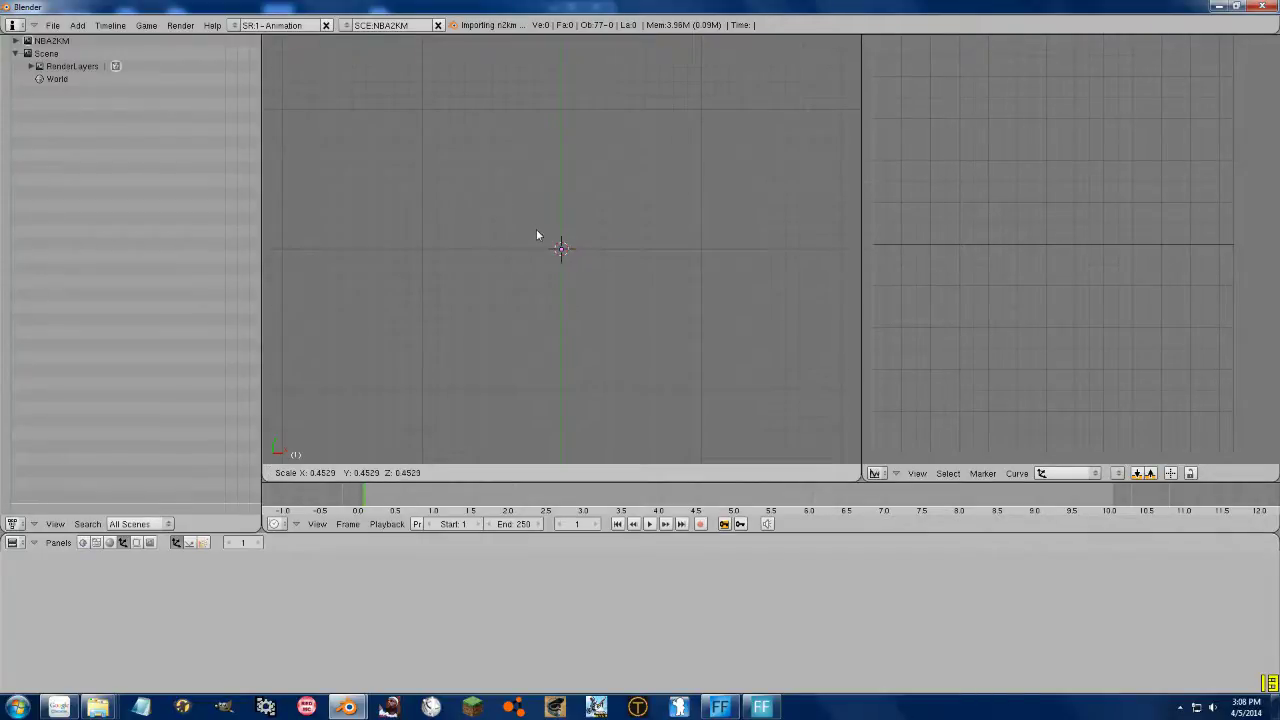
type("0.001")
key("Return")
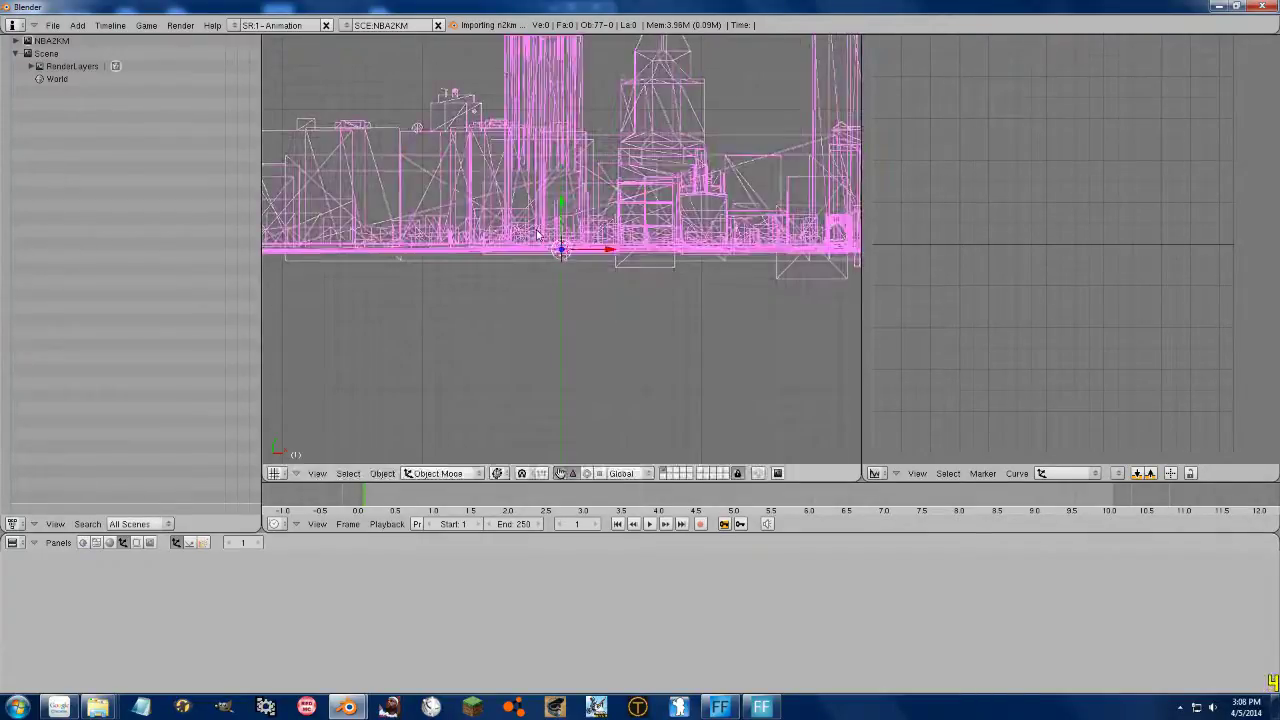
Inspect the scaled city model from above and view the suspension bridge object's mesh in Edit Mode
middle_click_drag(452, 222, 491, 302)
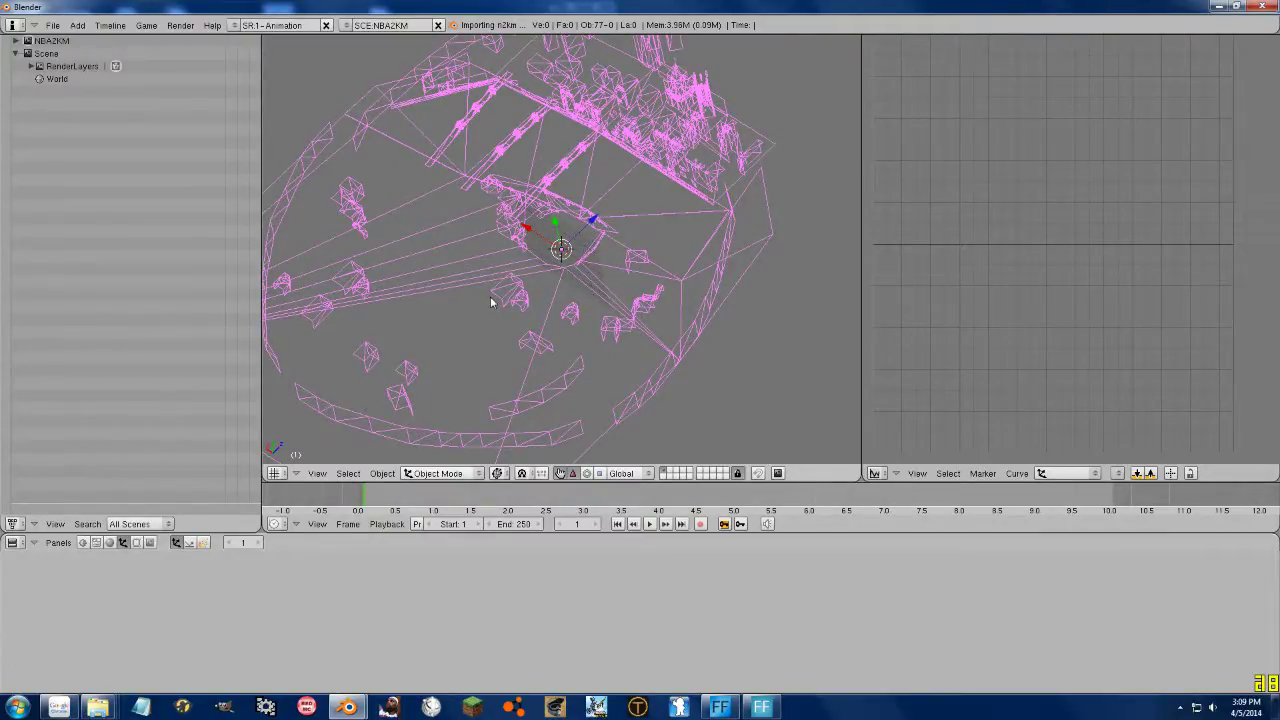
middle_click_drag(551, 317, 530, 262)
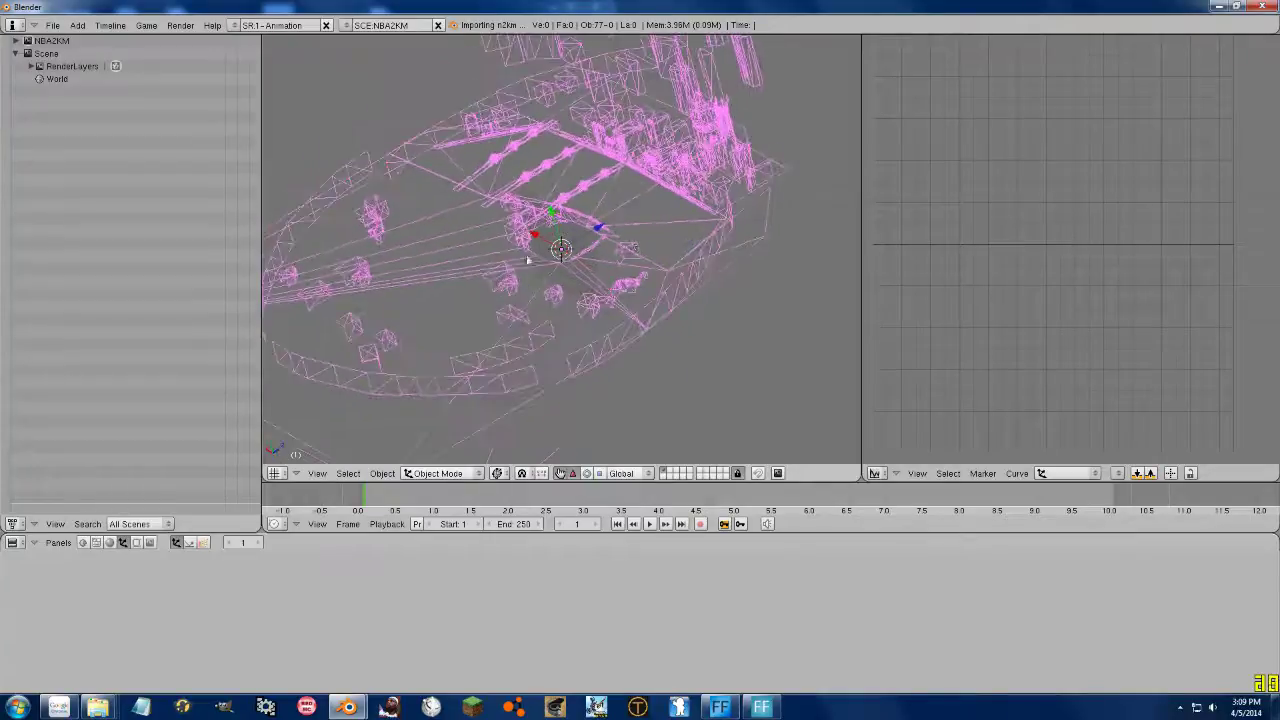
middle_click_drag(628, 243, 561, 362)
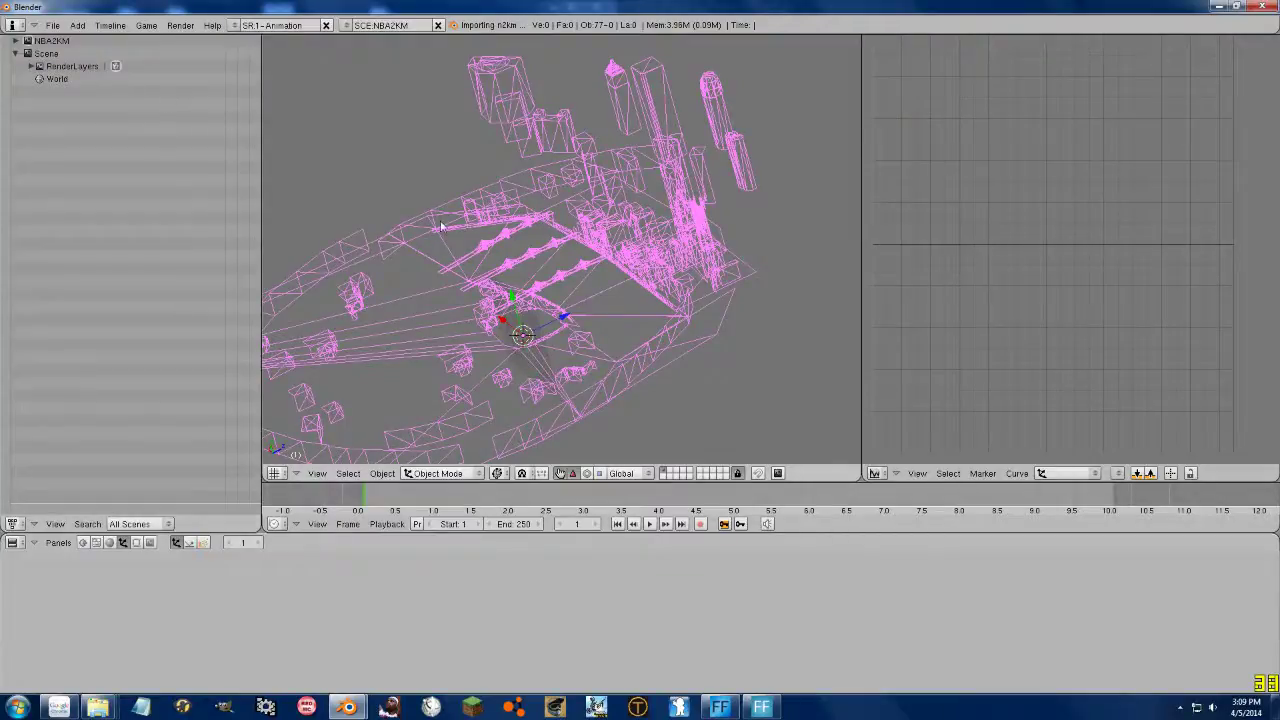
scroll(590, 344, "up", 5)
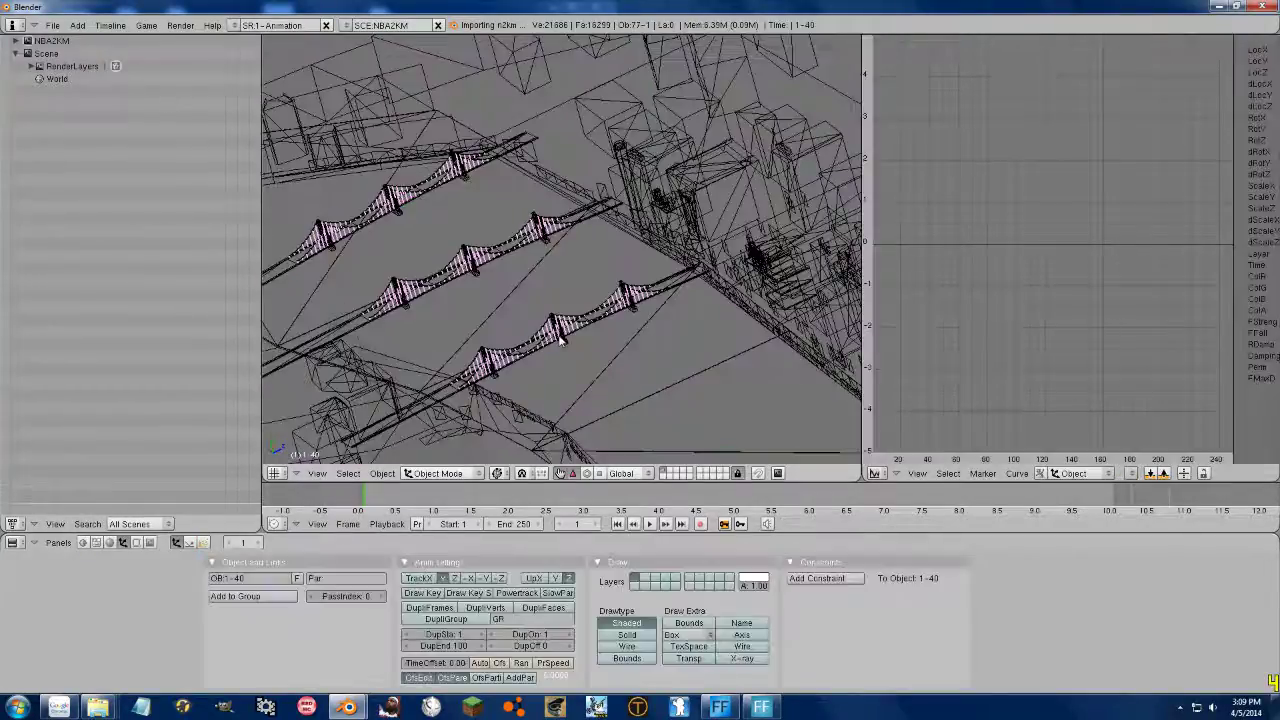
key("Tab")
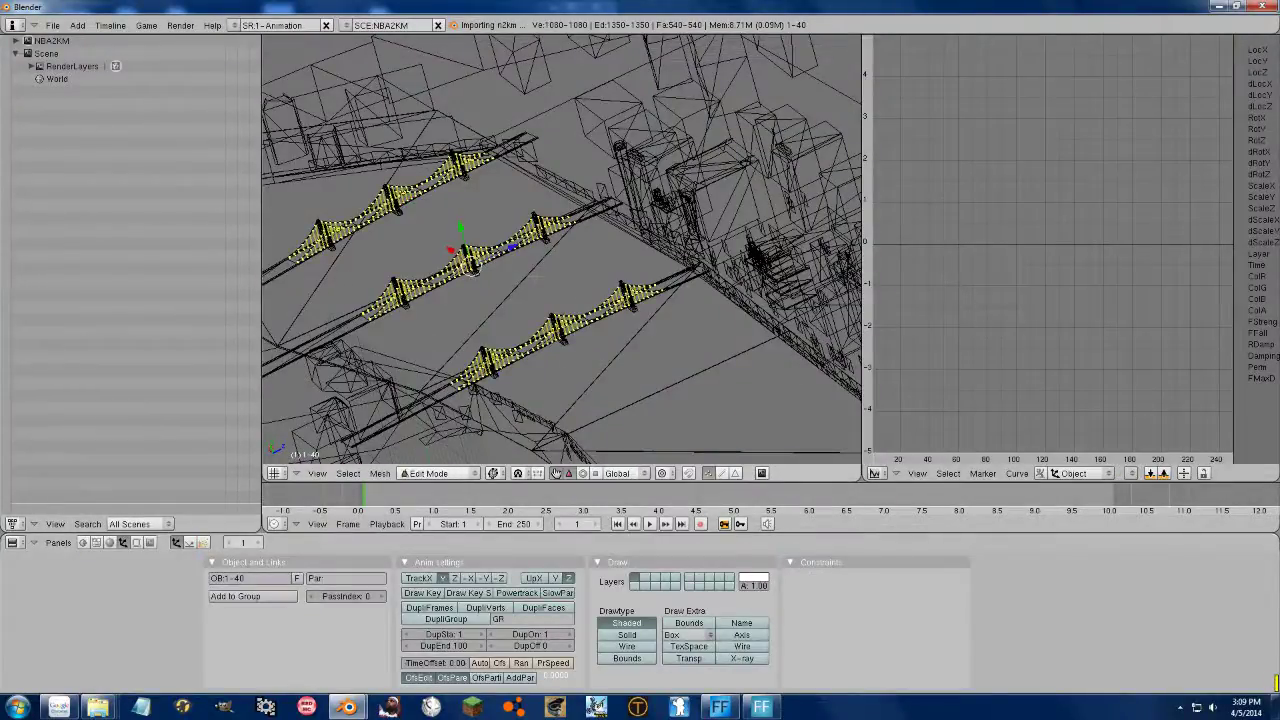
key("g")
key("Escape")
key("Tab")
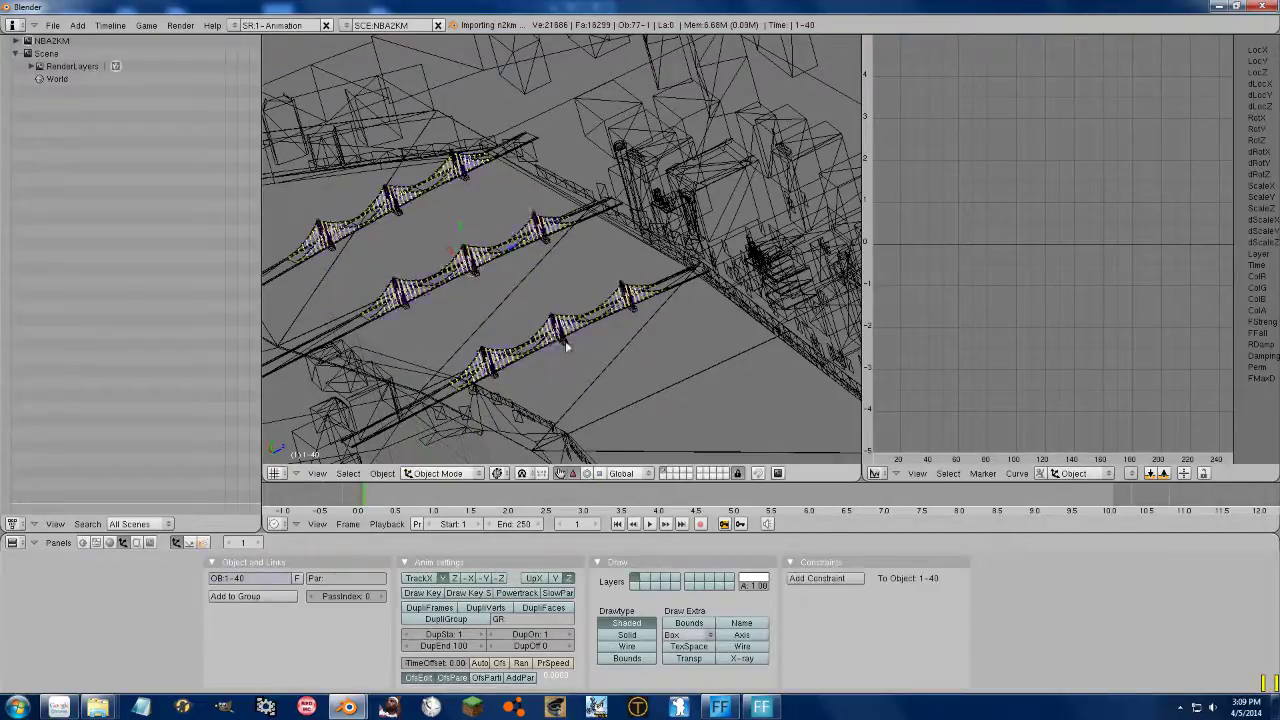
Check which parts of the bridges are separate objects by selecting them, ending on the bridge roadways
right_click(566, 342)
key("Tab")
key("Tab")
right_click(592, 328)
right_click(592, 328)
scroll(583, 364, "down", 8)
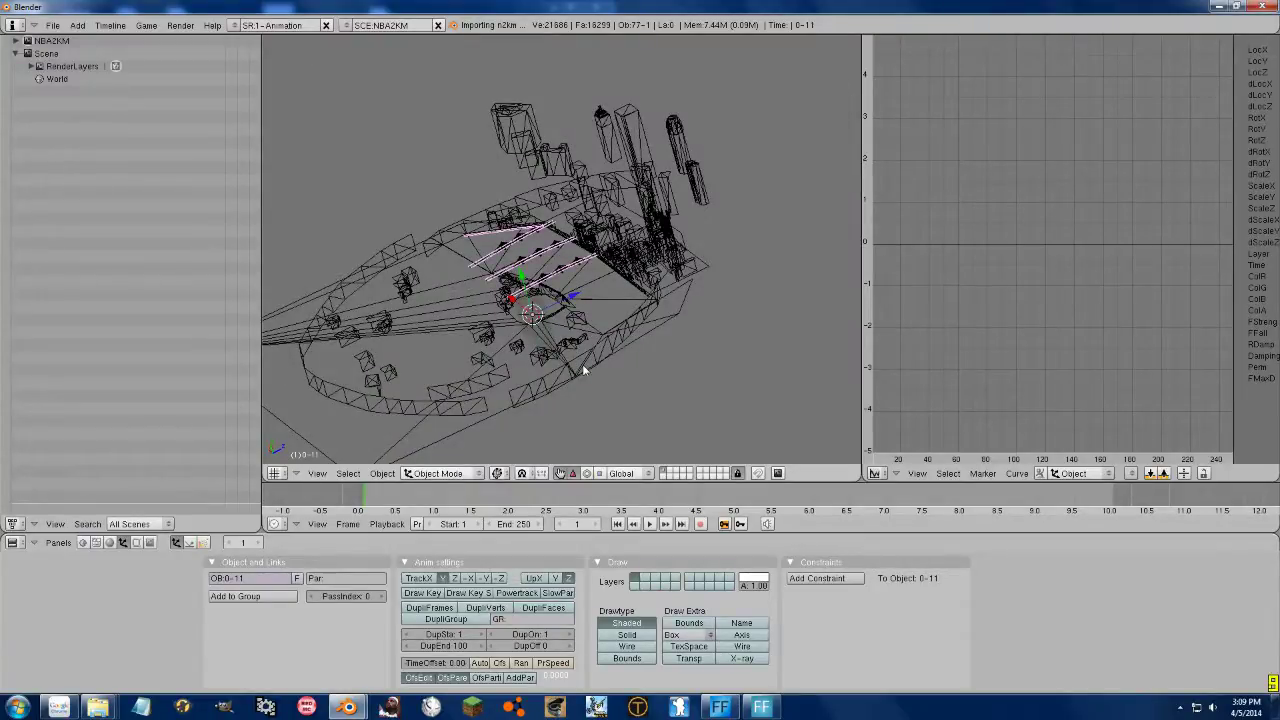
Select every object in the scene and move the whole city about -40 units along the global Z axis
middle_click_drag(582, 364, 544, 374)
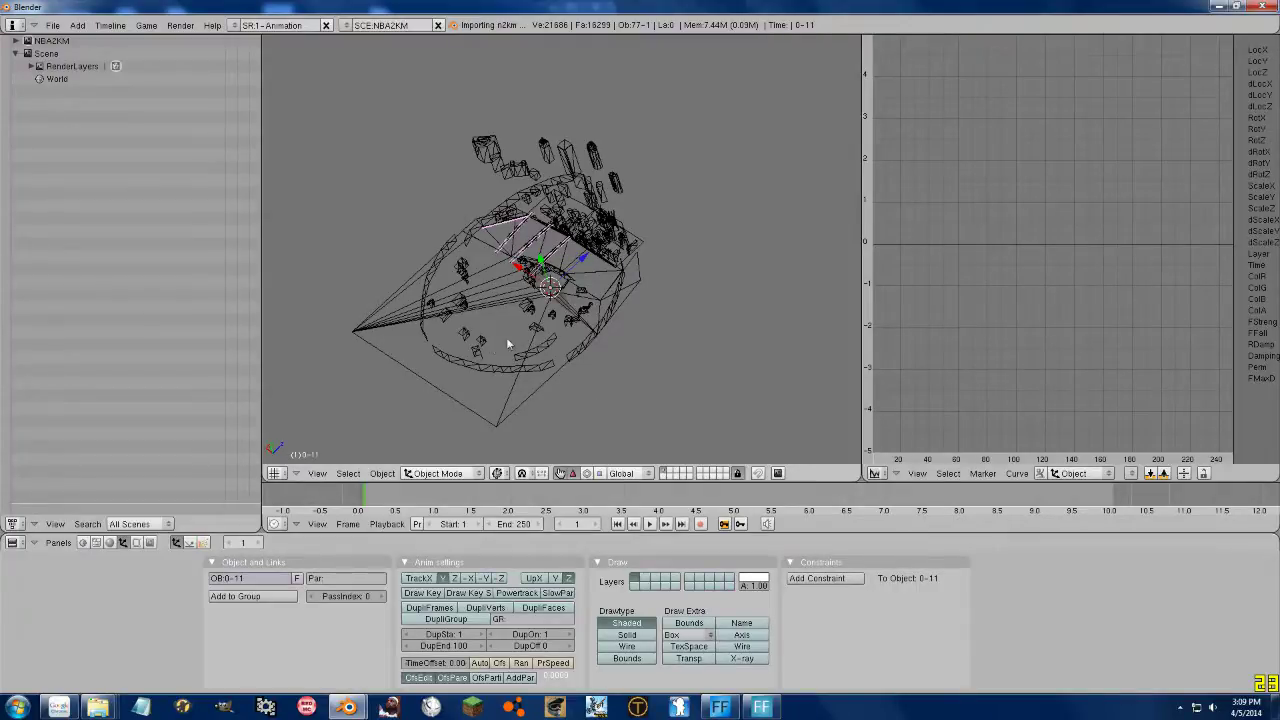
scroll(506, 337, "up", 6)
scroll(527, 323, "down", 5)
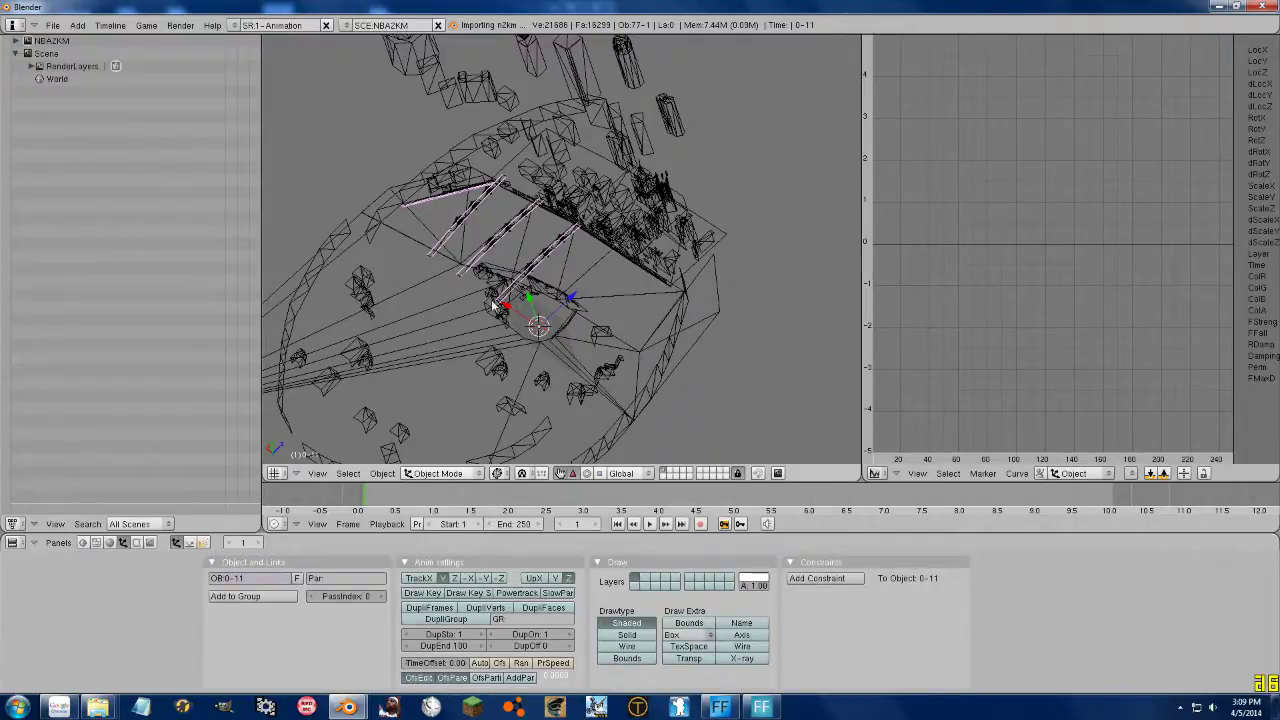
scroll(497, 238, "down", 4)
scroll(513, 220, "up", 8)
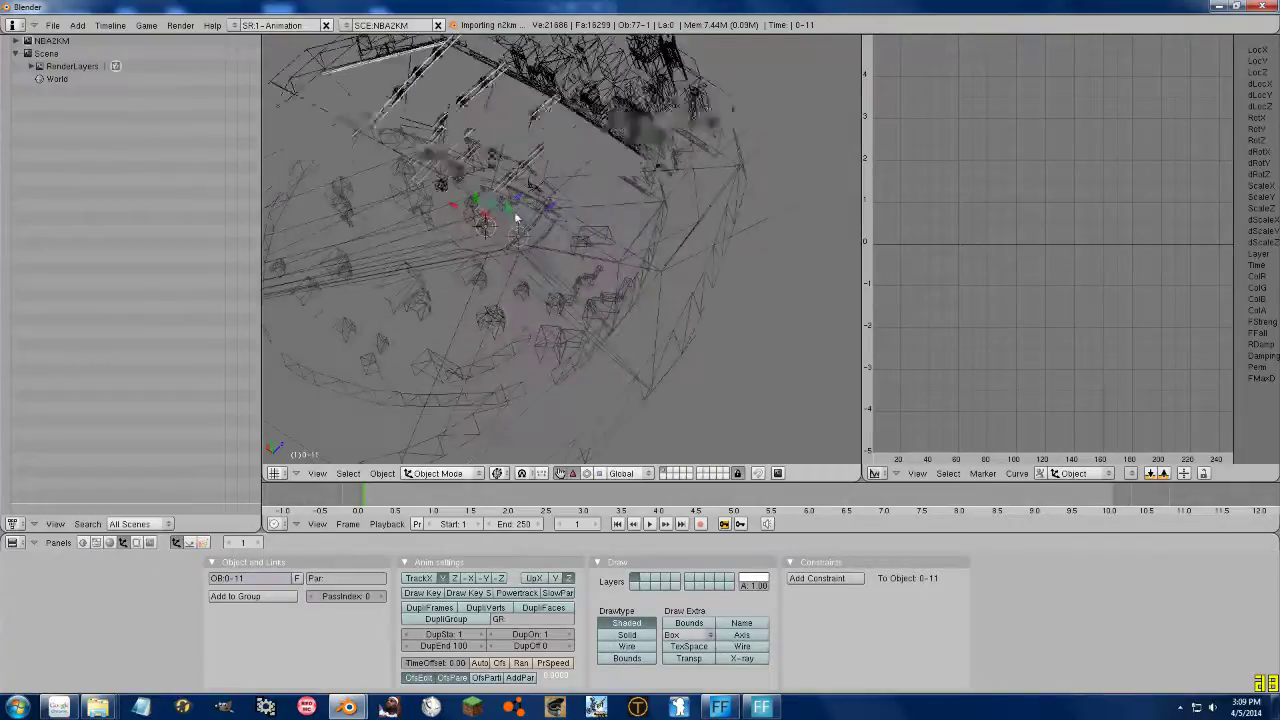
middle_click_drag(623, 244, 653, 305, "shift")
middle_click_drag(633, 258, 608, 188)
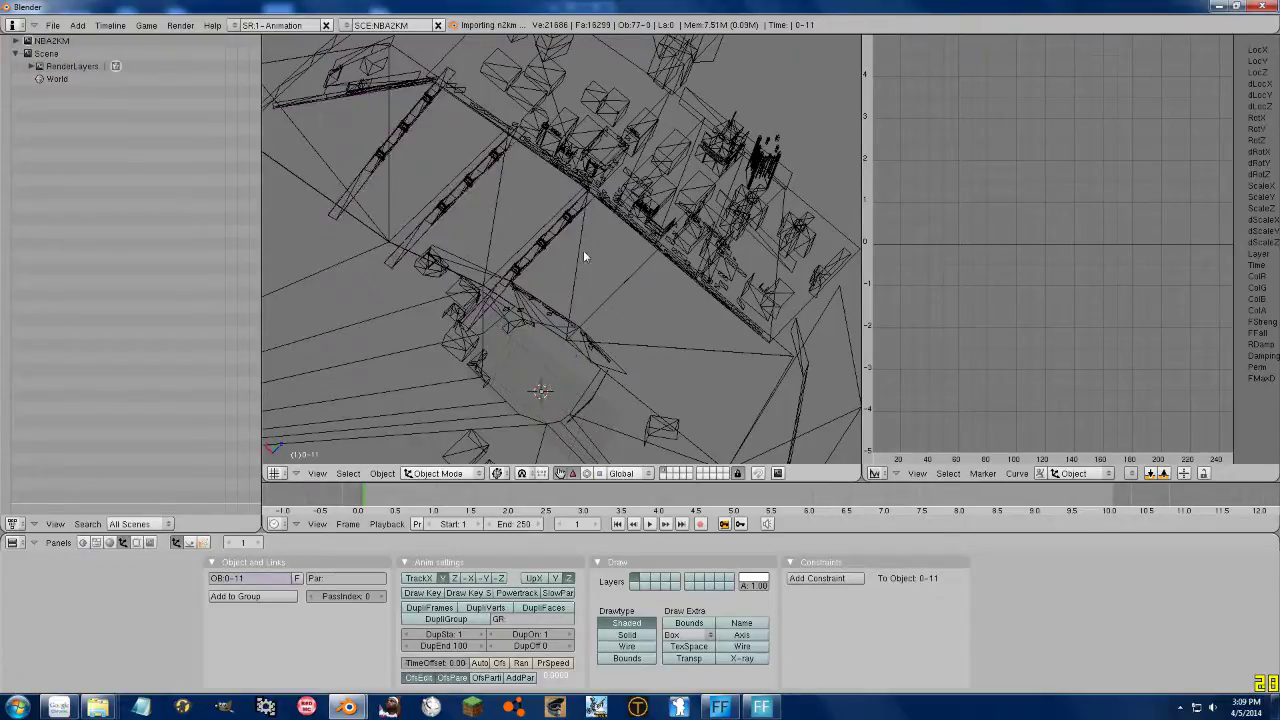
key("a")
key("g")
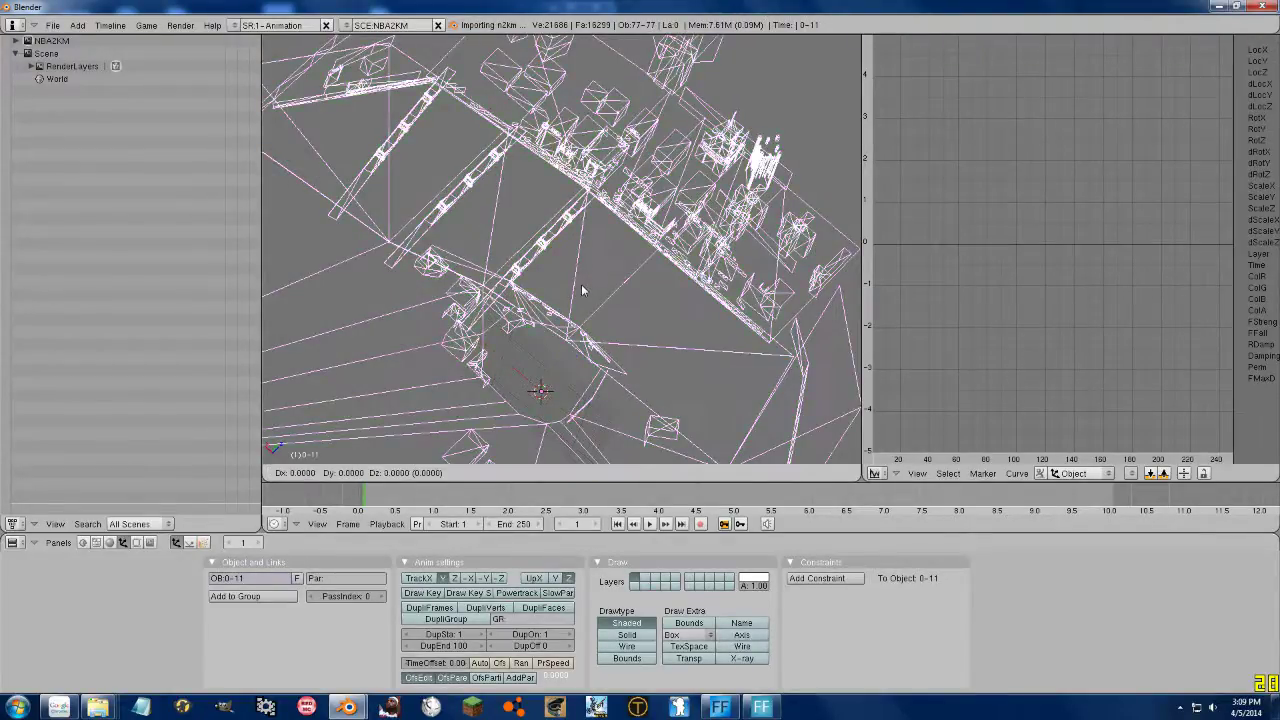
key("z")
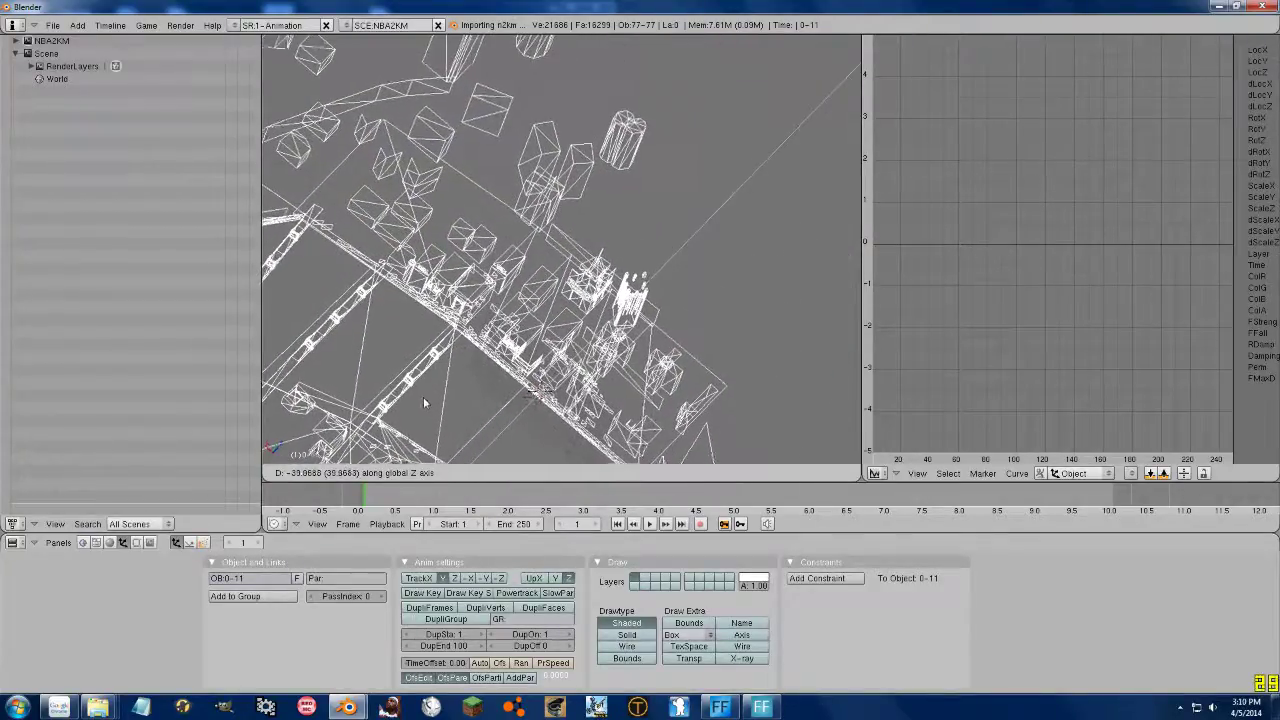
left_click(419, 392)
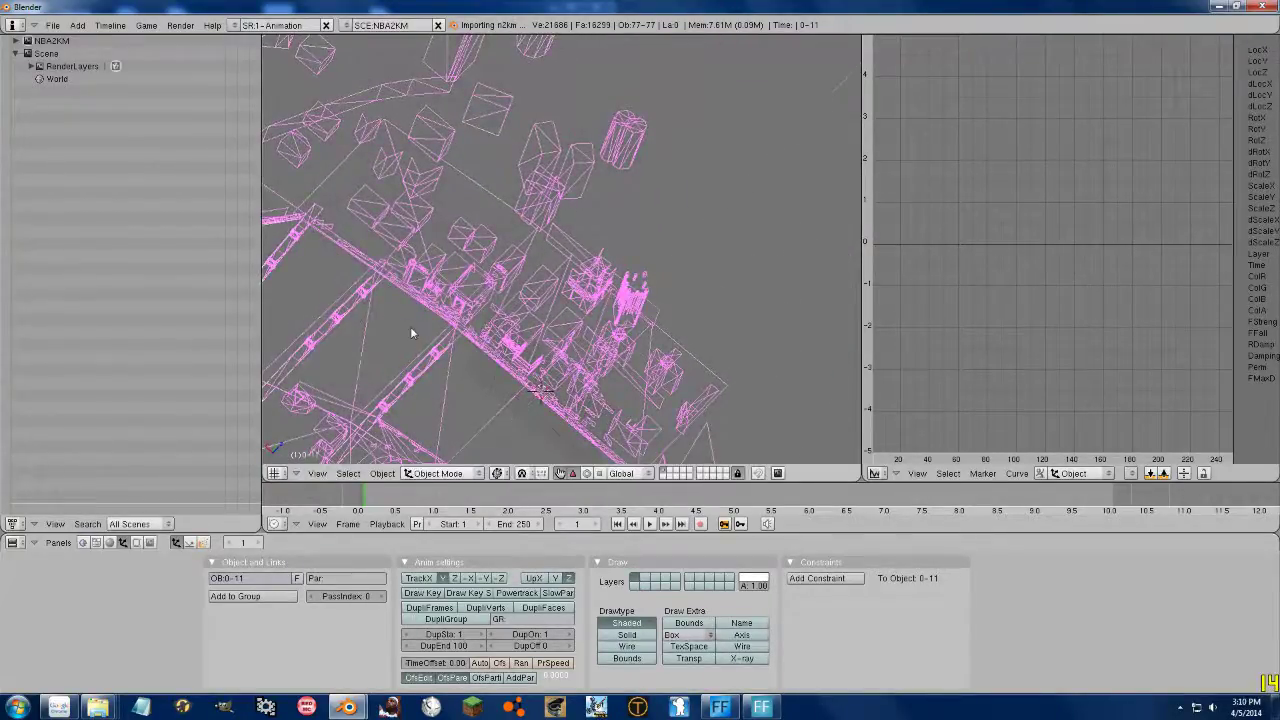
Move all selected objects about -19.2 units along the global X axis, bringing the nearest bridge's city end to the 3D cursor
key("g")
key("y")
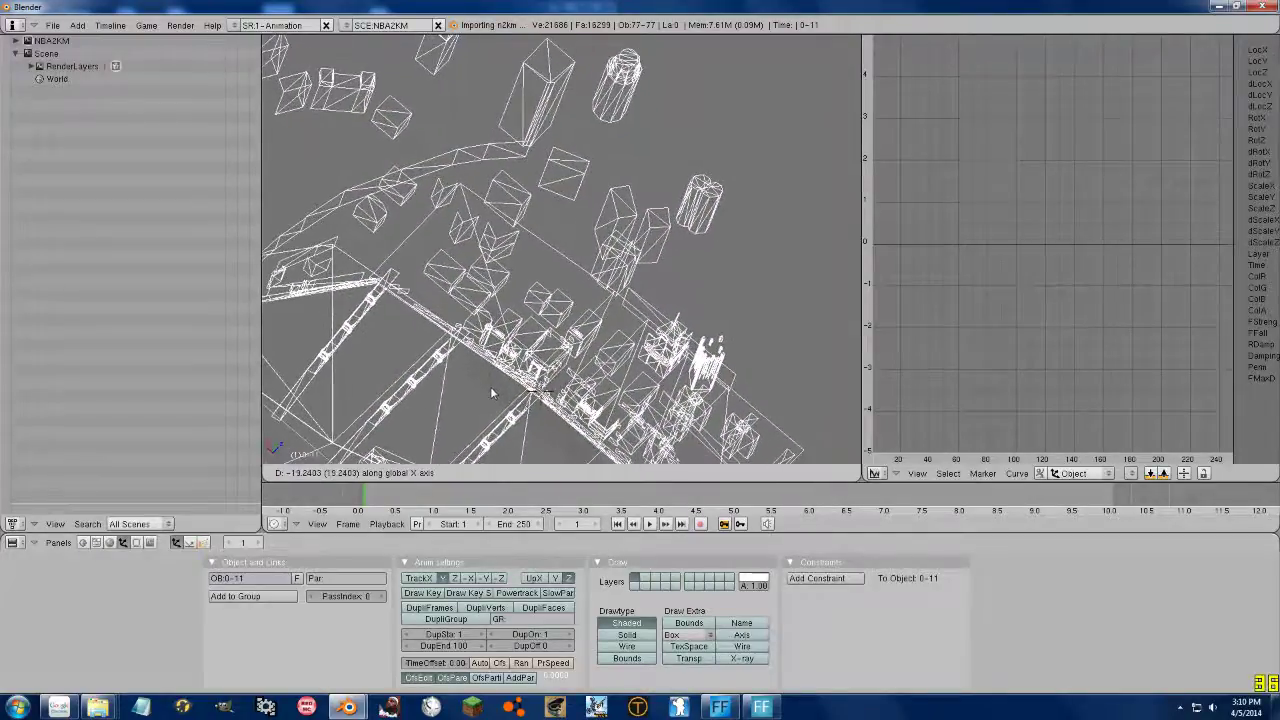
left_click(490, 386)
Examine the shoreline and bridge end at the 3D cursor and compare them with the location of the object centres
middle_click_drag(531, 389, 480, 250)
scroll(486, 221, "up", 6)
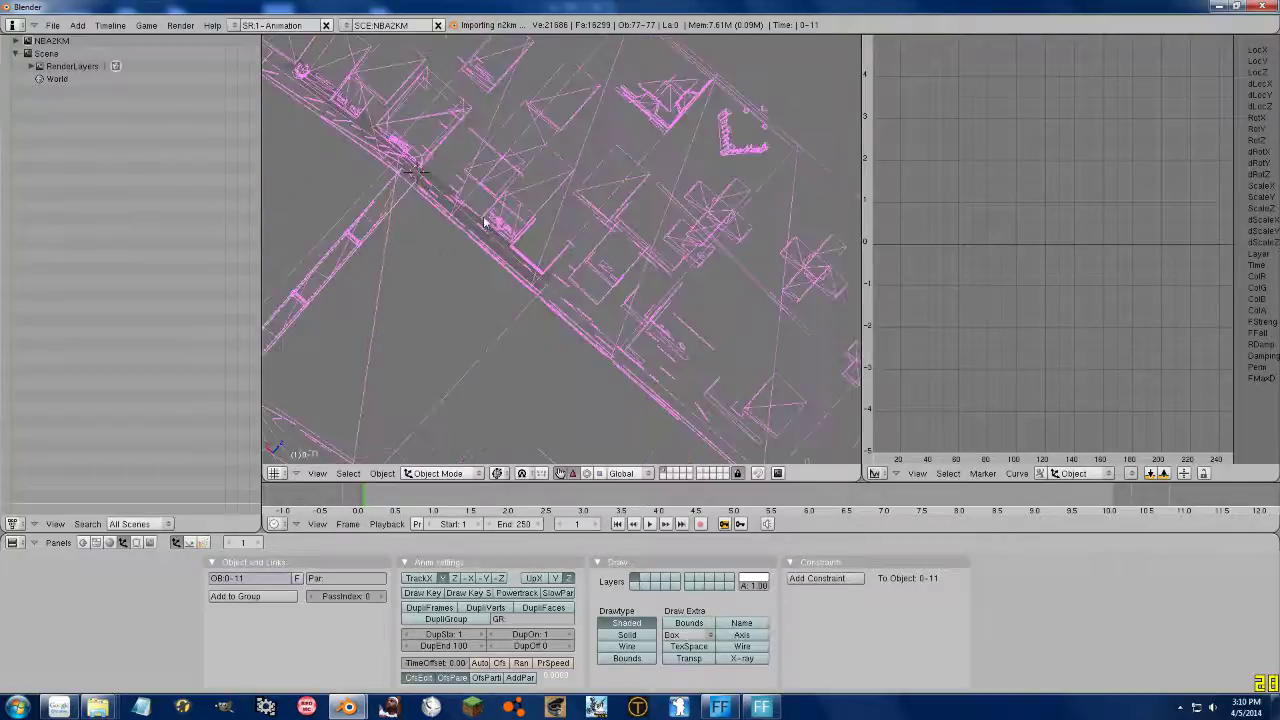
middle_click_drag(519, 296, 620, 208)
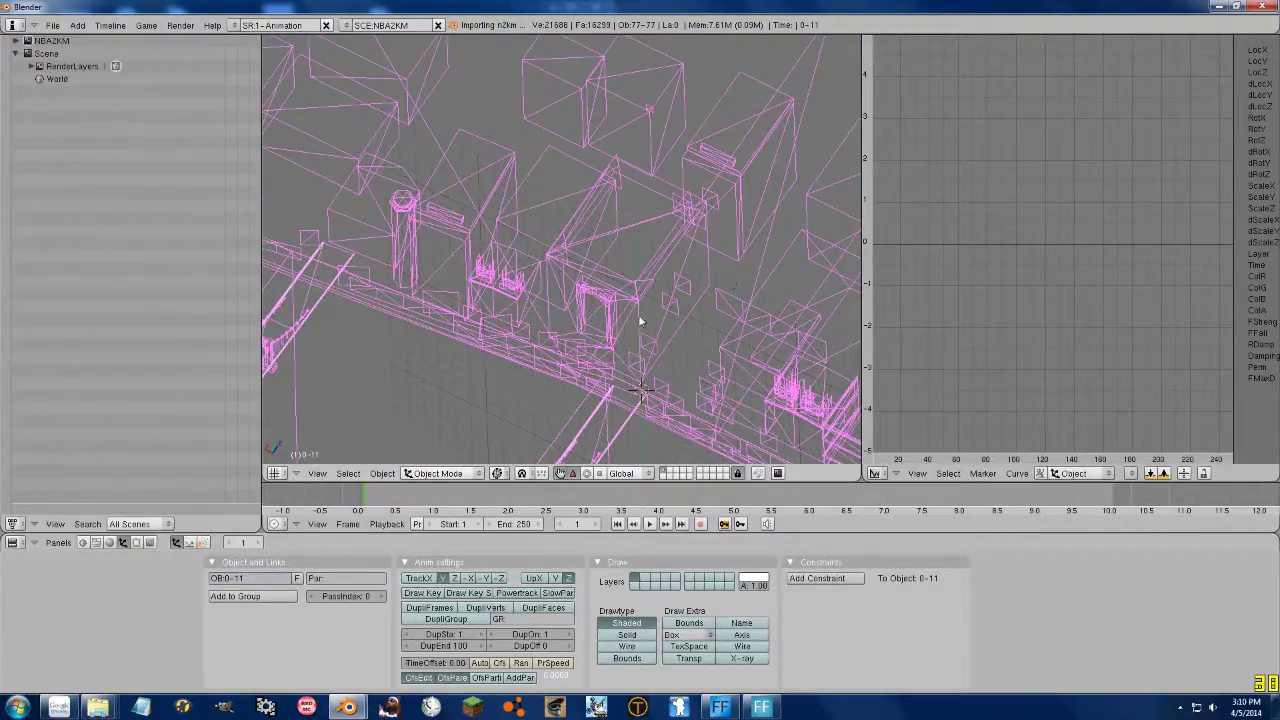
scroll(645, 300, "down", 5)
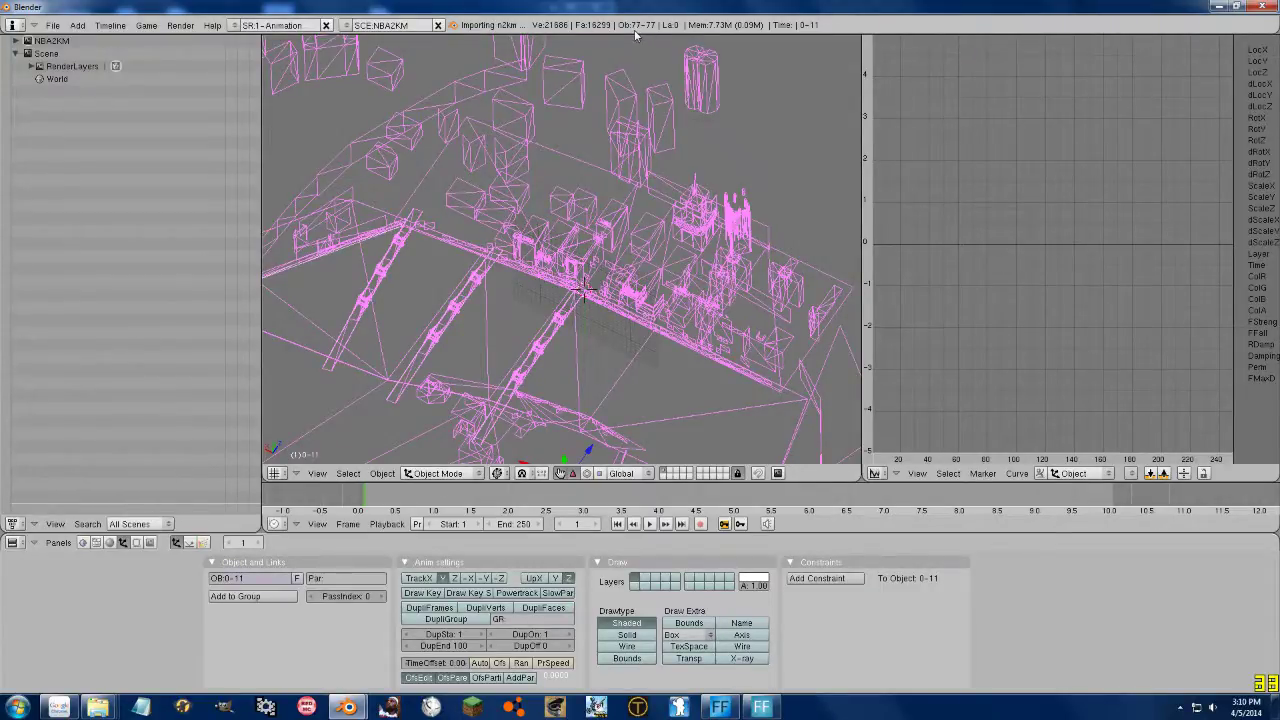
scroll(586, 200, "down", 3)
middle_click_drag(592, 353, 572, 207, "shift")
scroll(548, 240, "up", 7)
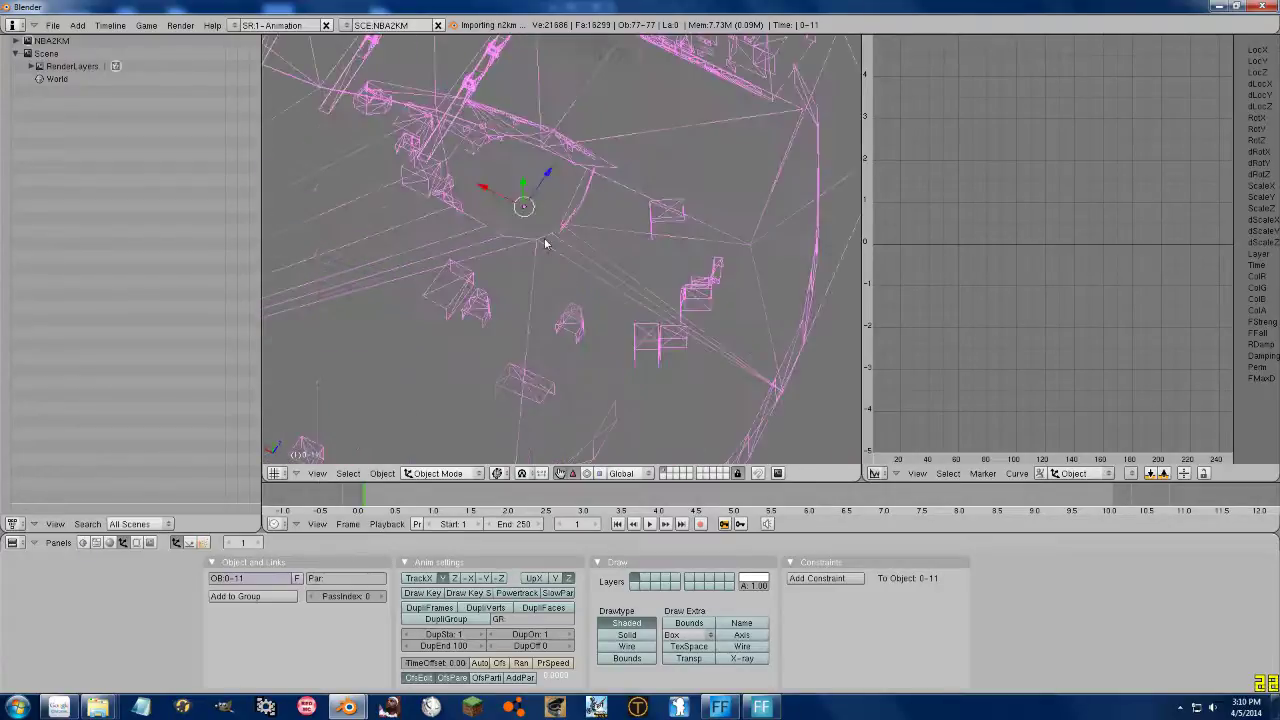
middle_click_drag(586, 148, 599, 392, "shift")
scroll(585, 272, "down", 2)
middle_click_drag(605, 112, 611, 160, "shift")
scroll(555, 103, "up", 1, "shift")
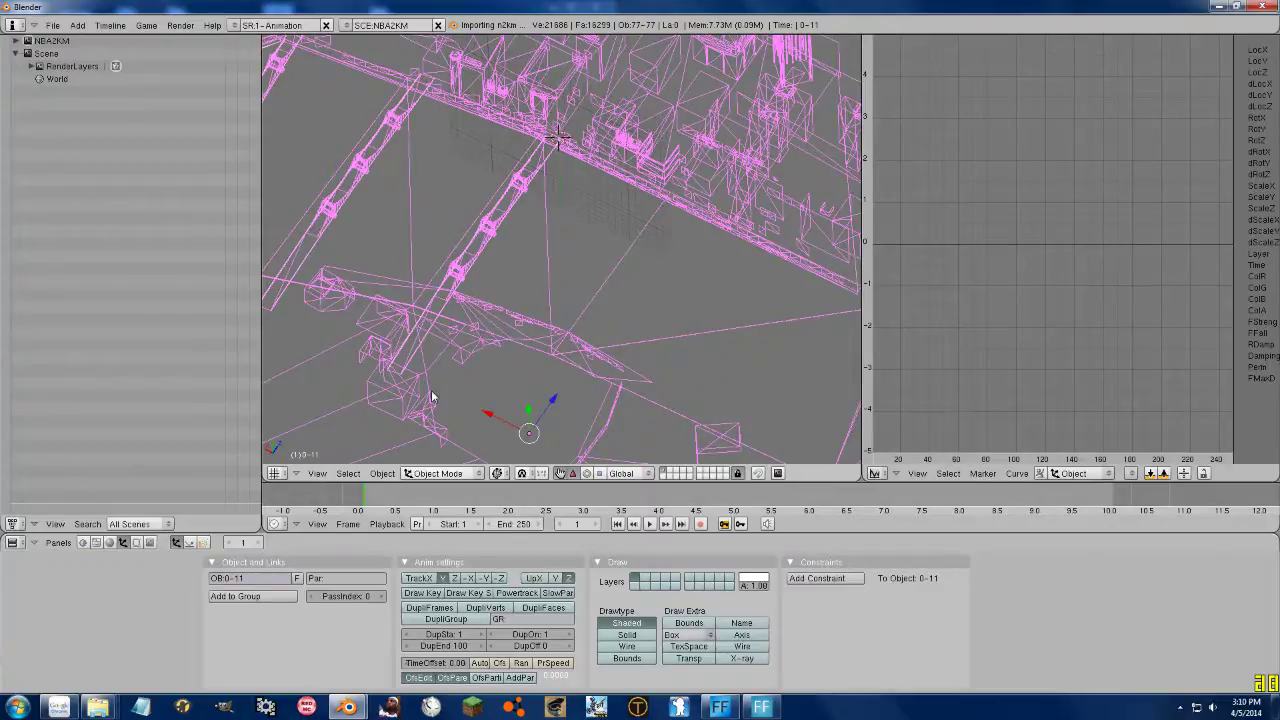
Set the centres of all selected objects to the 3D cursor with Center Cursor
left_click(382, 473)
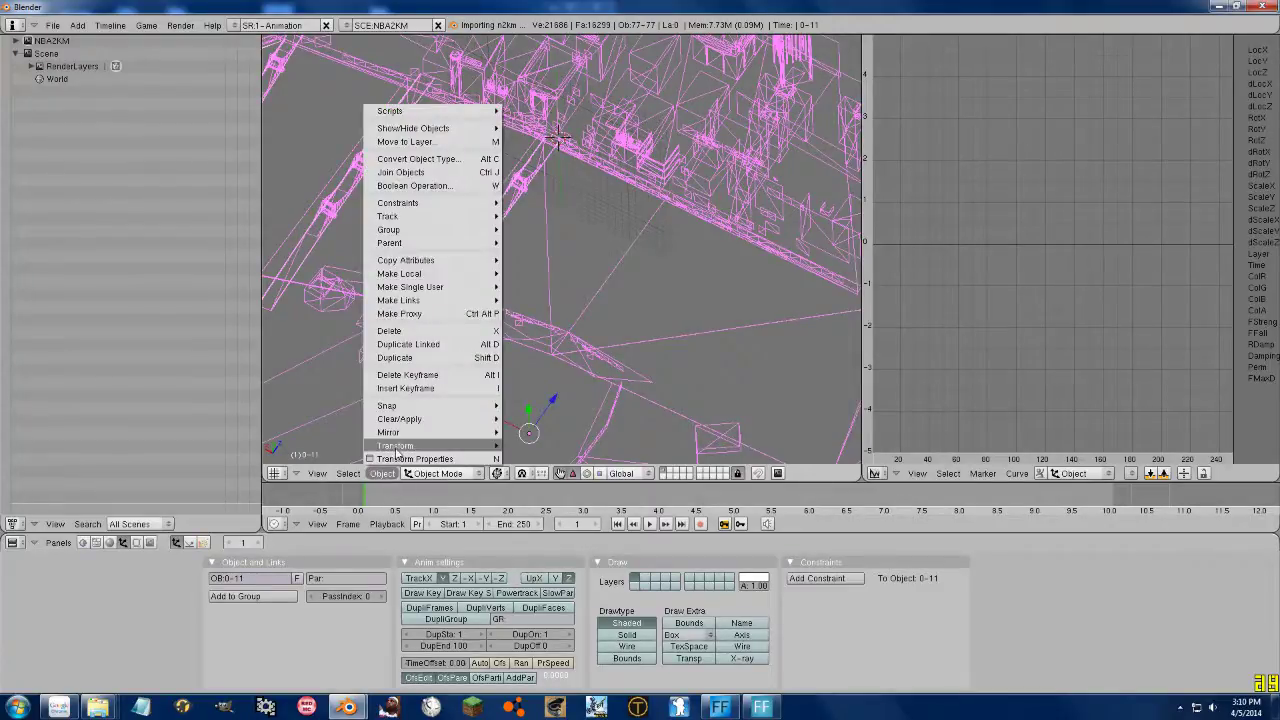
mouse_move(397, 450)
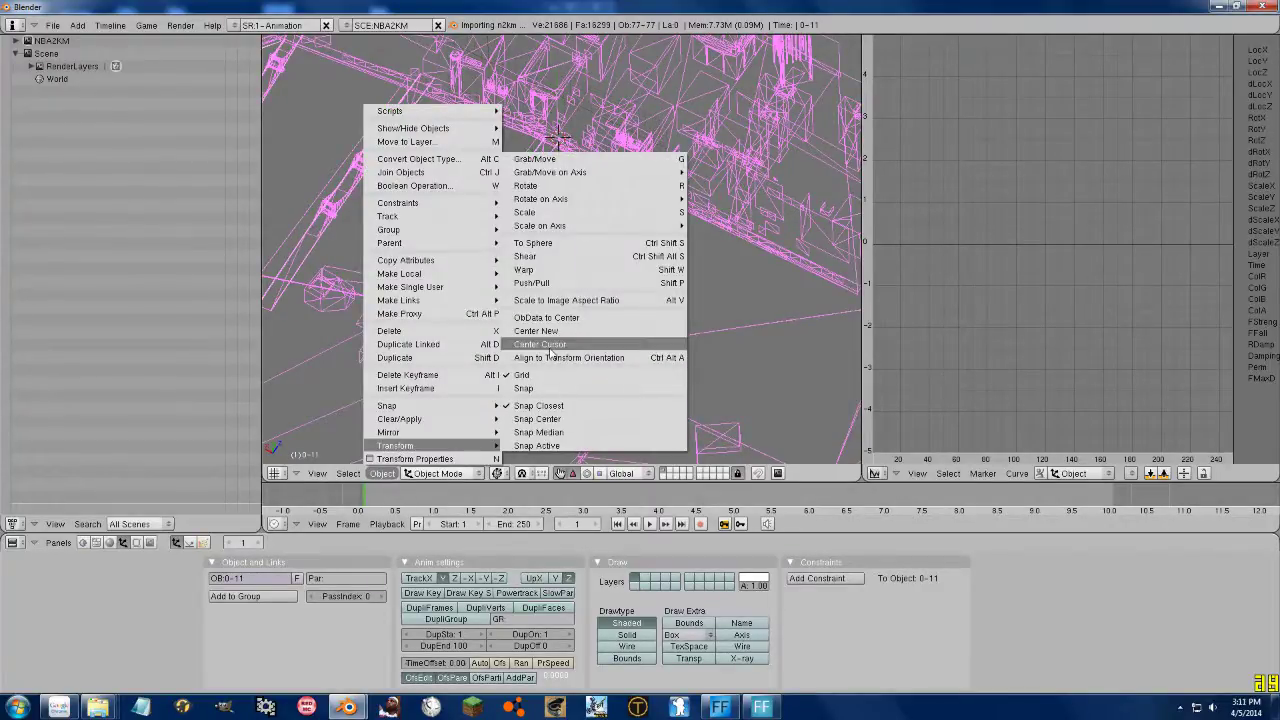
left_click(566, 346)
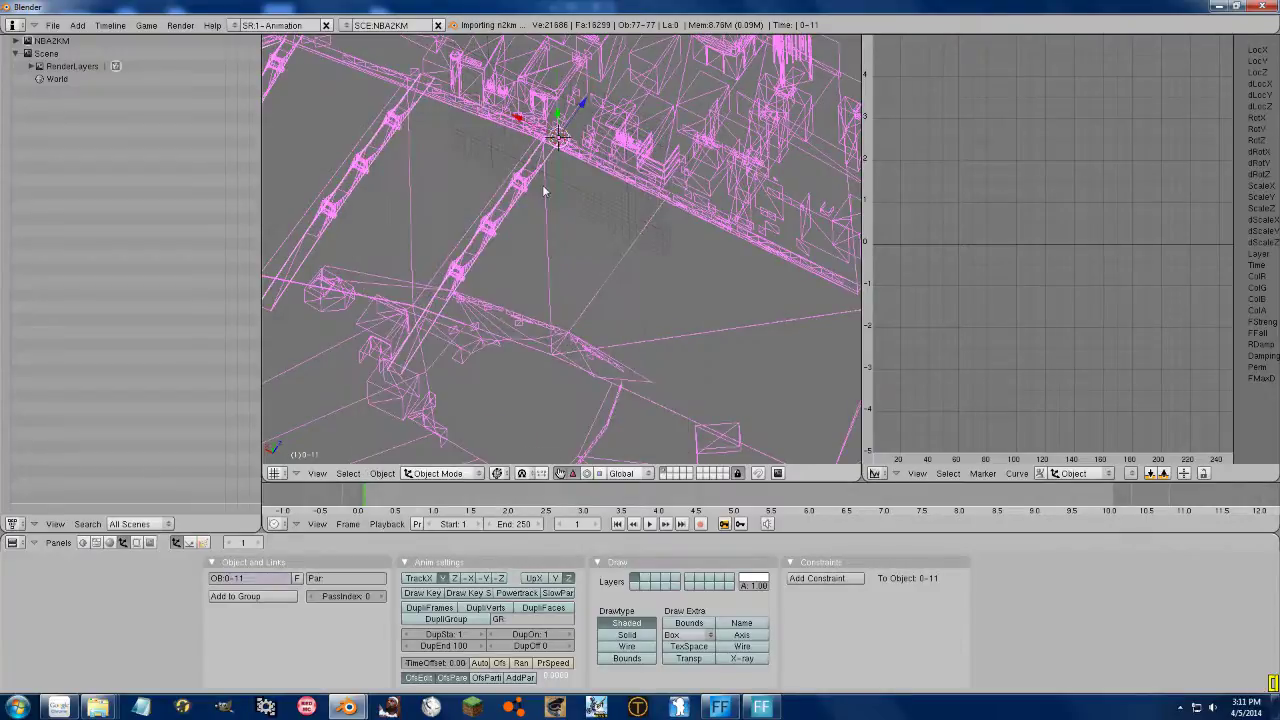
Place the 3D cursor over the open water between the middle bridge and the nearest bridge
scroll(532, 236, "down", 4)
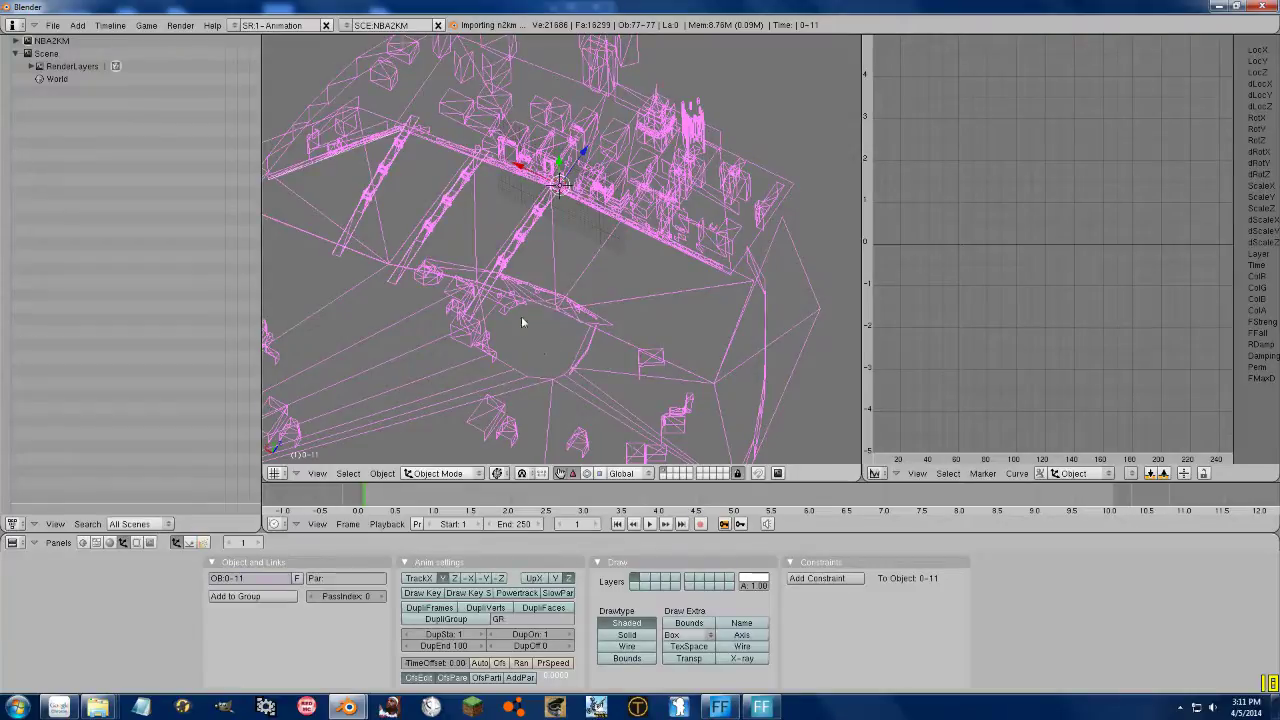
scroll(569, 153, "up", 3)
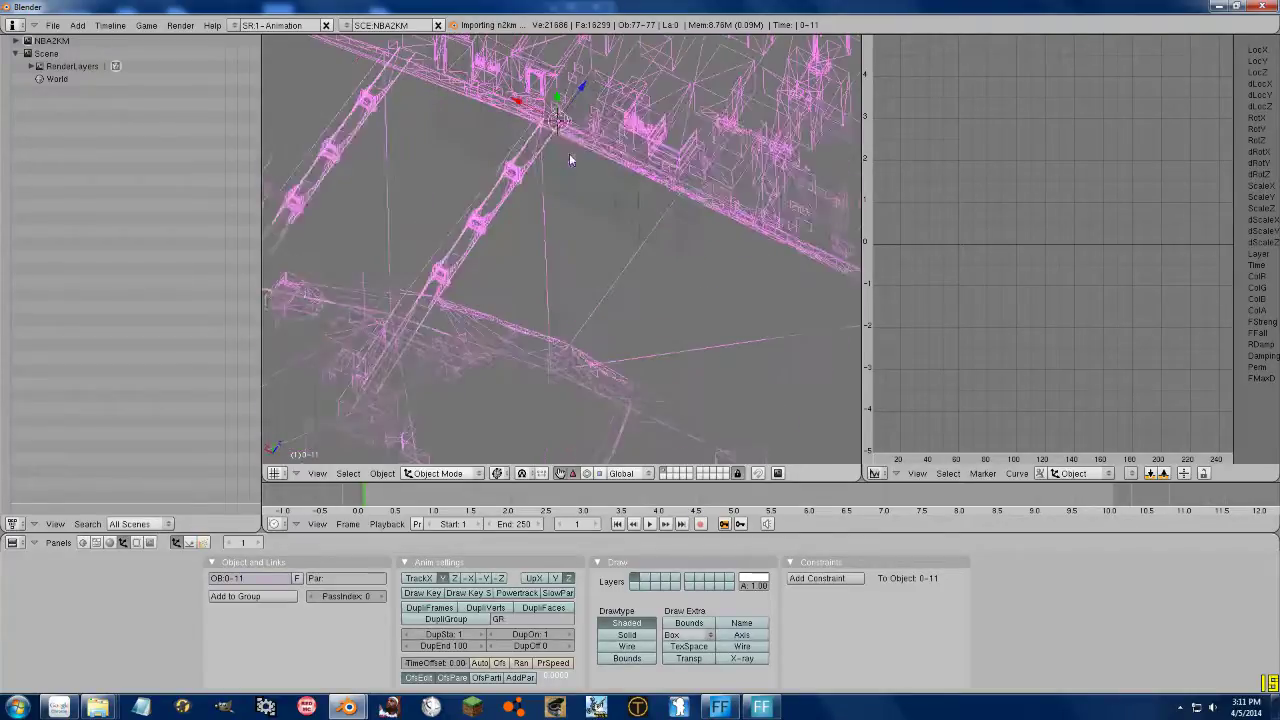
scroll(618, 372, "up", 2)
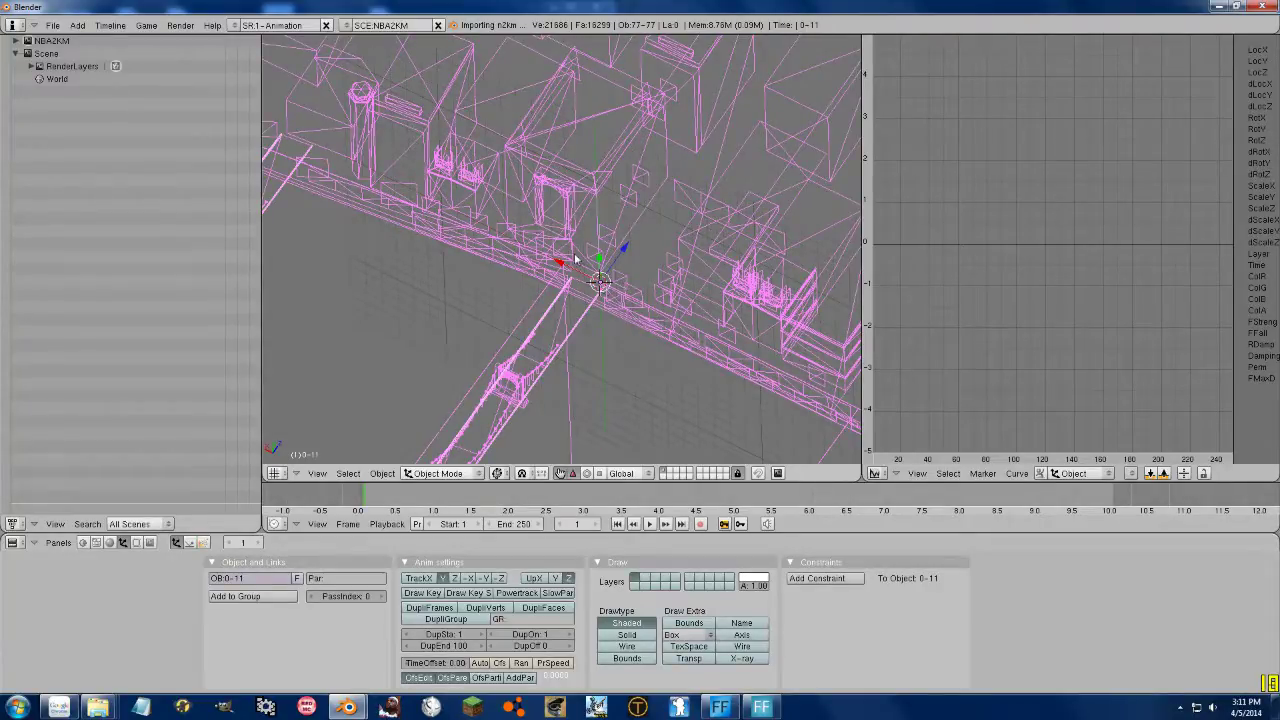
middle_click_drag(395, 302, 645, 317)
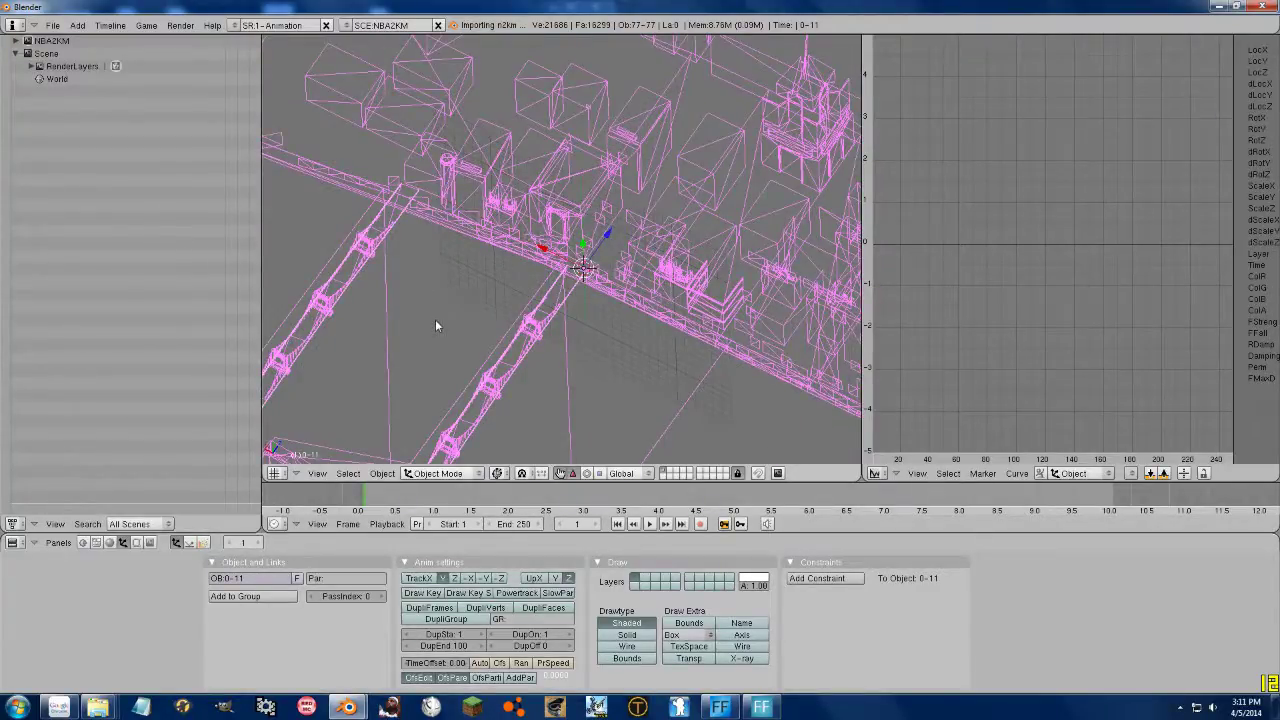
left_click(435, 320)
left_click(622, 386)
left_click(396, 349)
Examine the shared object centre at the bridge's city end, both up close and against the whole map
scroll(570, 160, "down", 5)
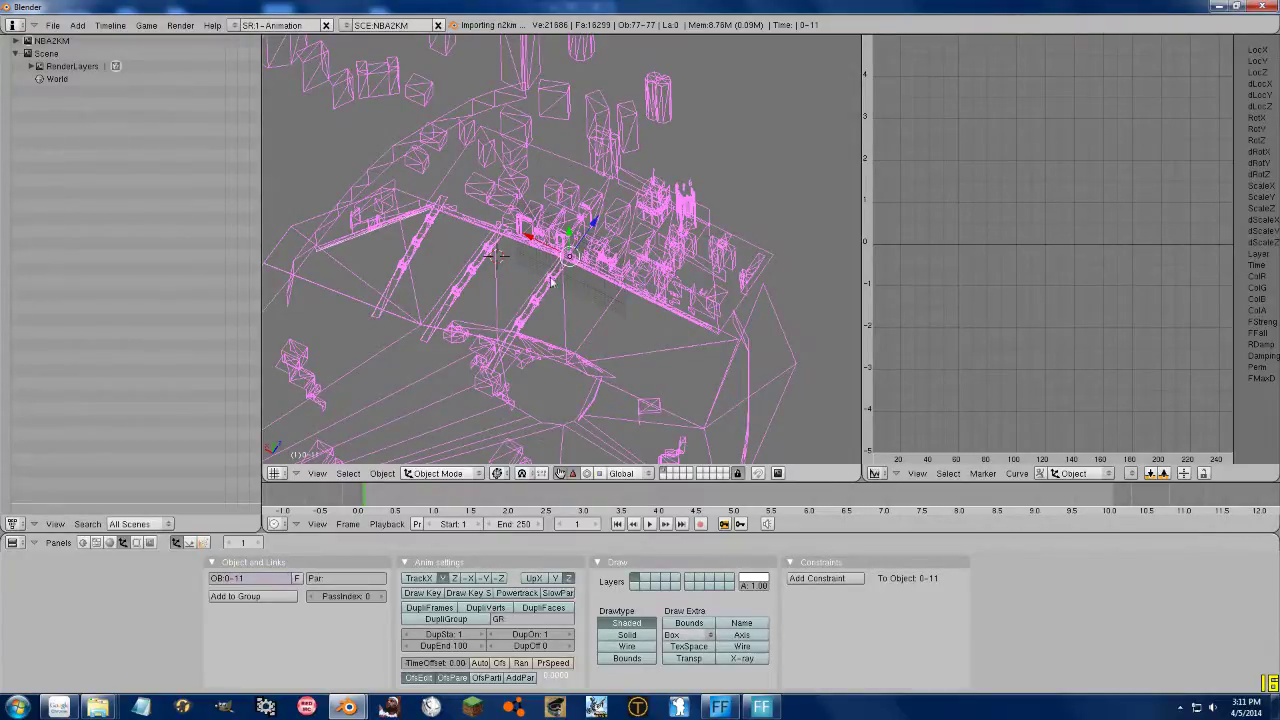
scroll(570, 252, "up", 5)
scroll(572, 256, "up", 5)
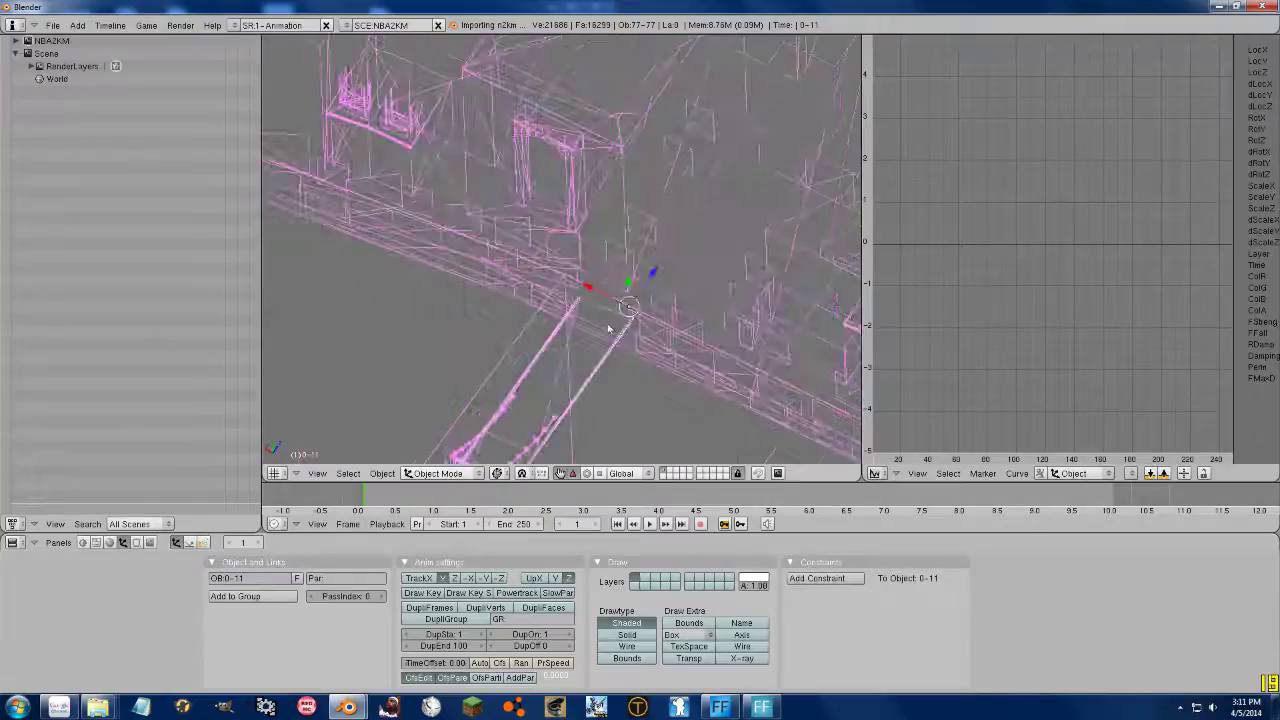
scroll(606, 327, "down", 3)
scroll(590, 330, "down", 9)
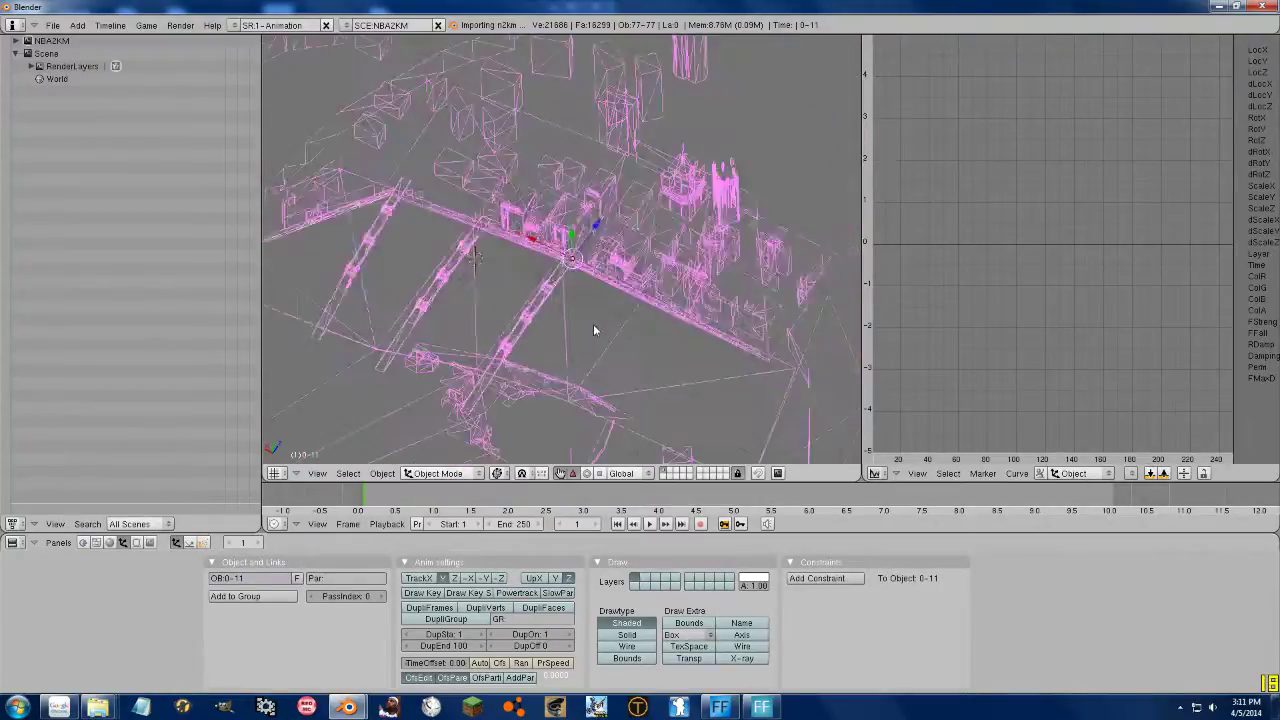
scroll(579, 380, "up", 1)
scroll(570, 388, "down", 6)
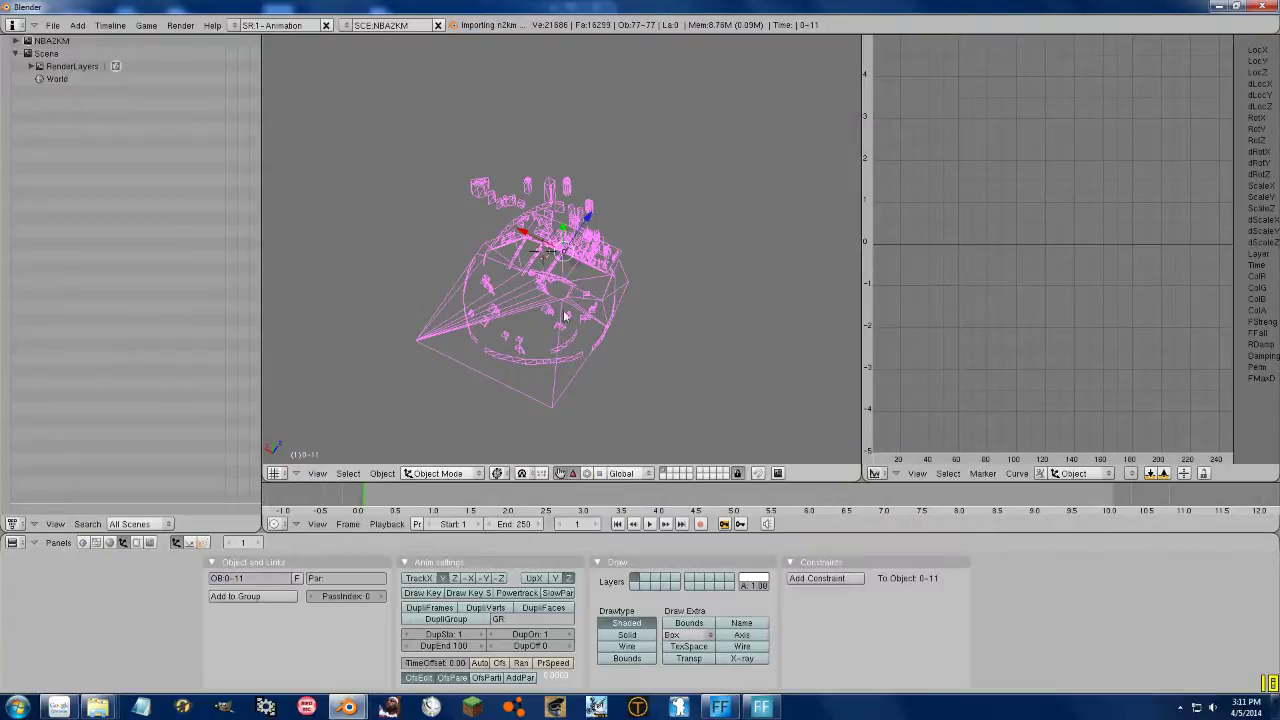
scroll(521, 317, "up", 4)
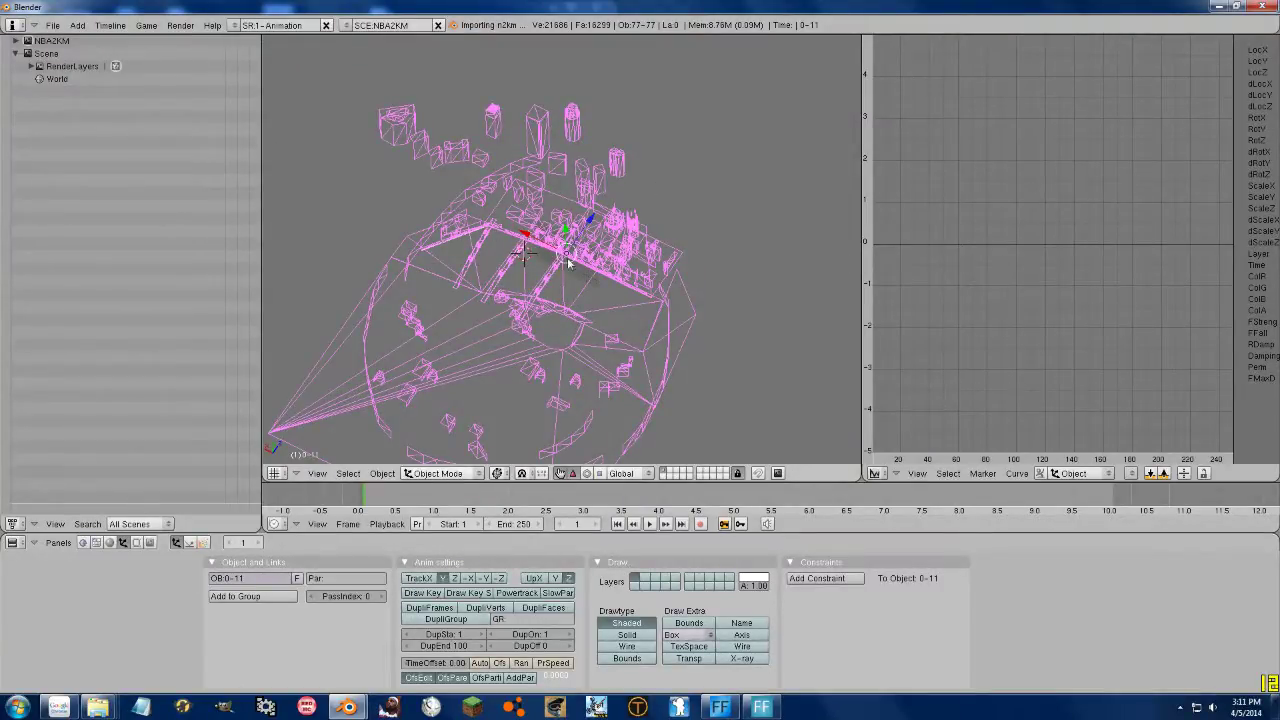
Select only the short curved wall segment on the near side of the map, within the outer ring
right_click(578, 425)
scroll(475, 330, "down", 7)
scroll(474, 322, "up", 6)
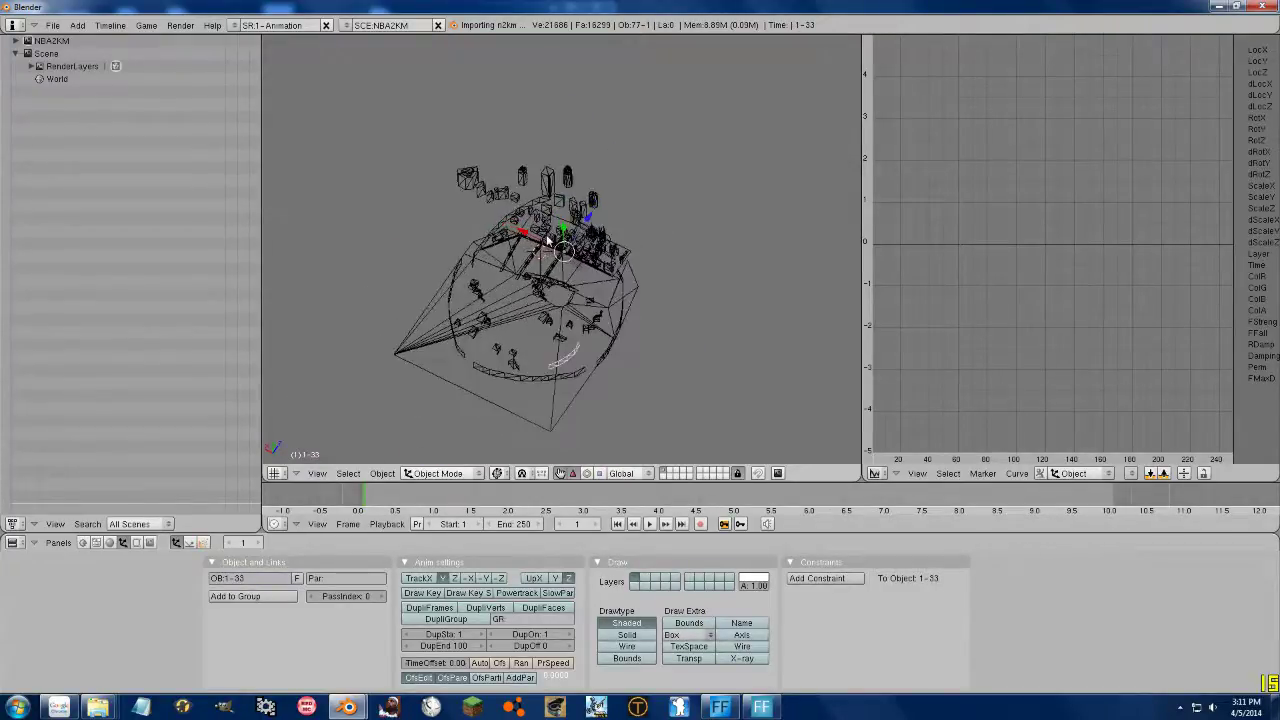